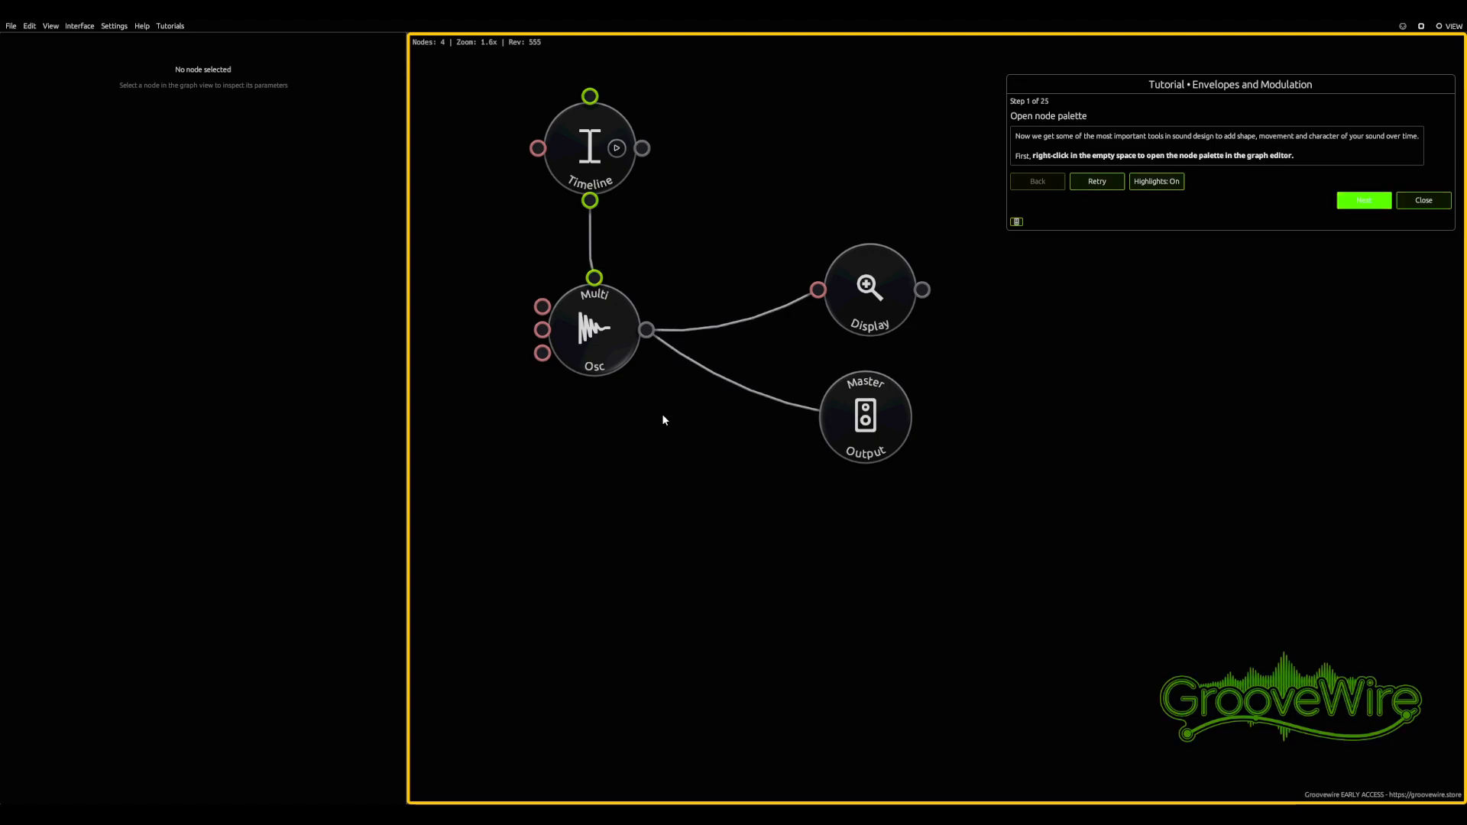
# Add an ADSR Envelope node from the envelopes category of the node palette and place it below-left of the oscillator
pyautogui.rightClick(644, 521)
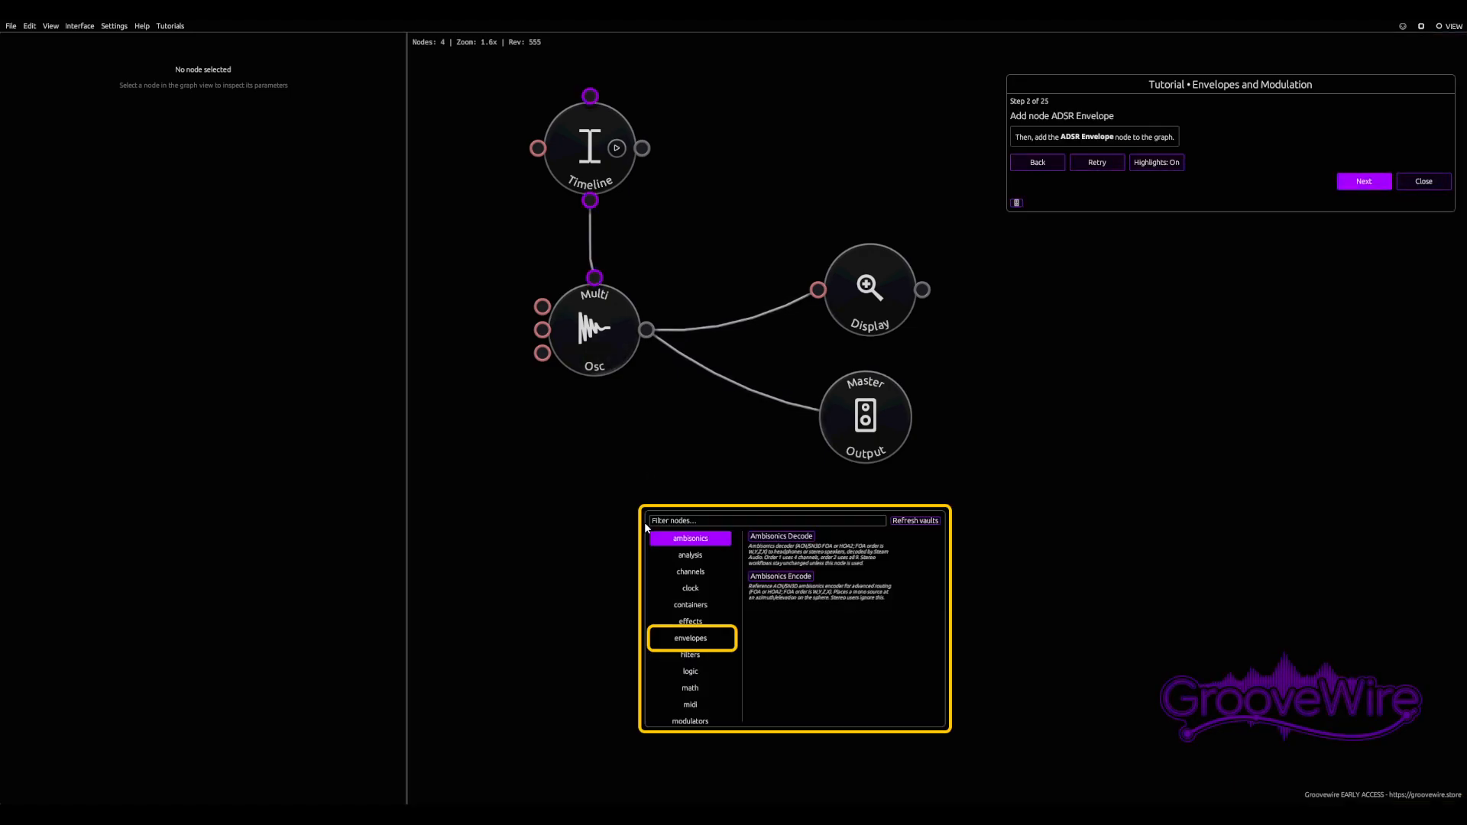
pyautogui.click(690, 638)
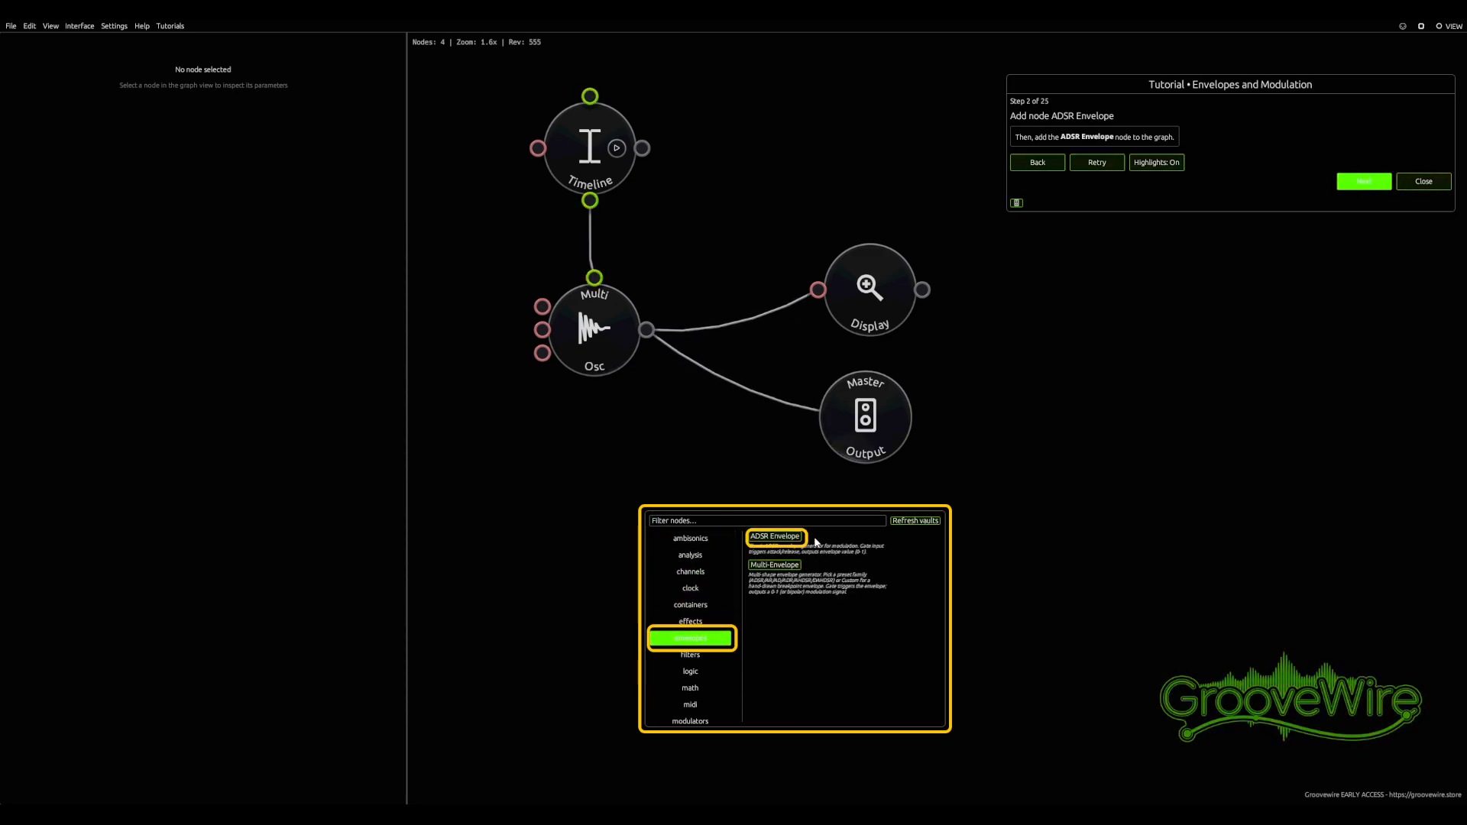
pyautogui.click(786, 538)
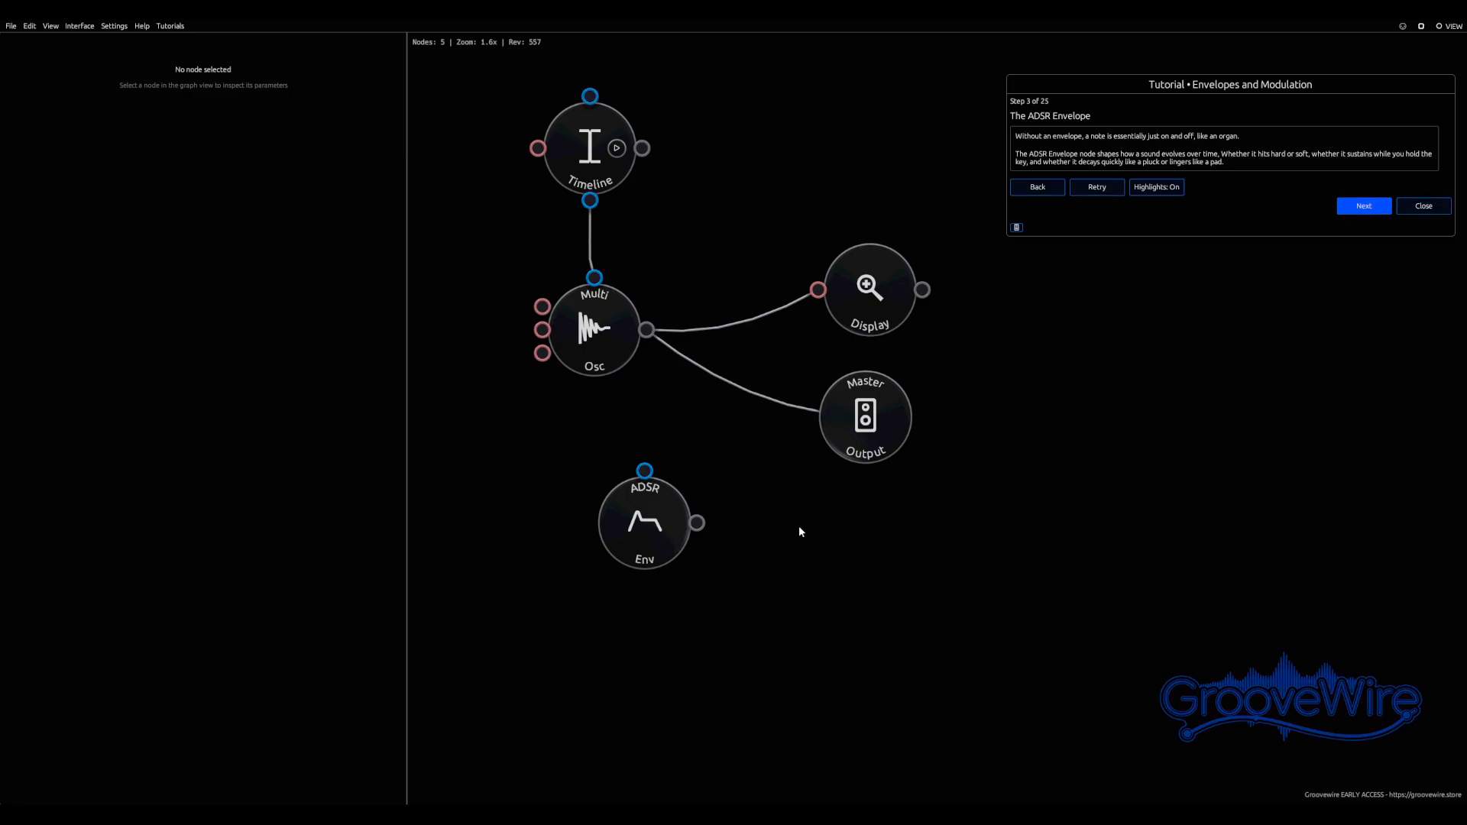
pyautogui.moveTo(738, 547); pyautogui.dragTo(540, 536)
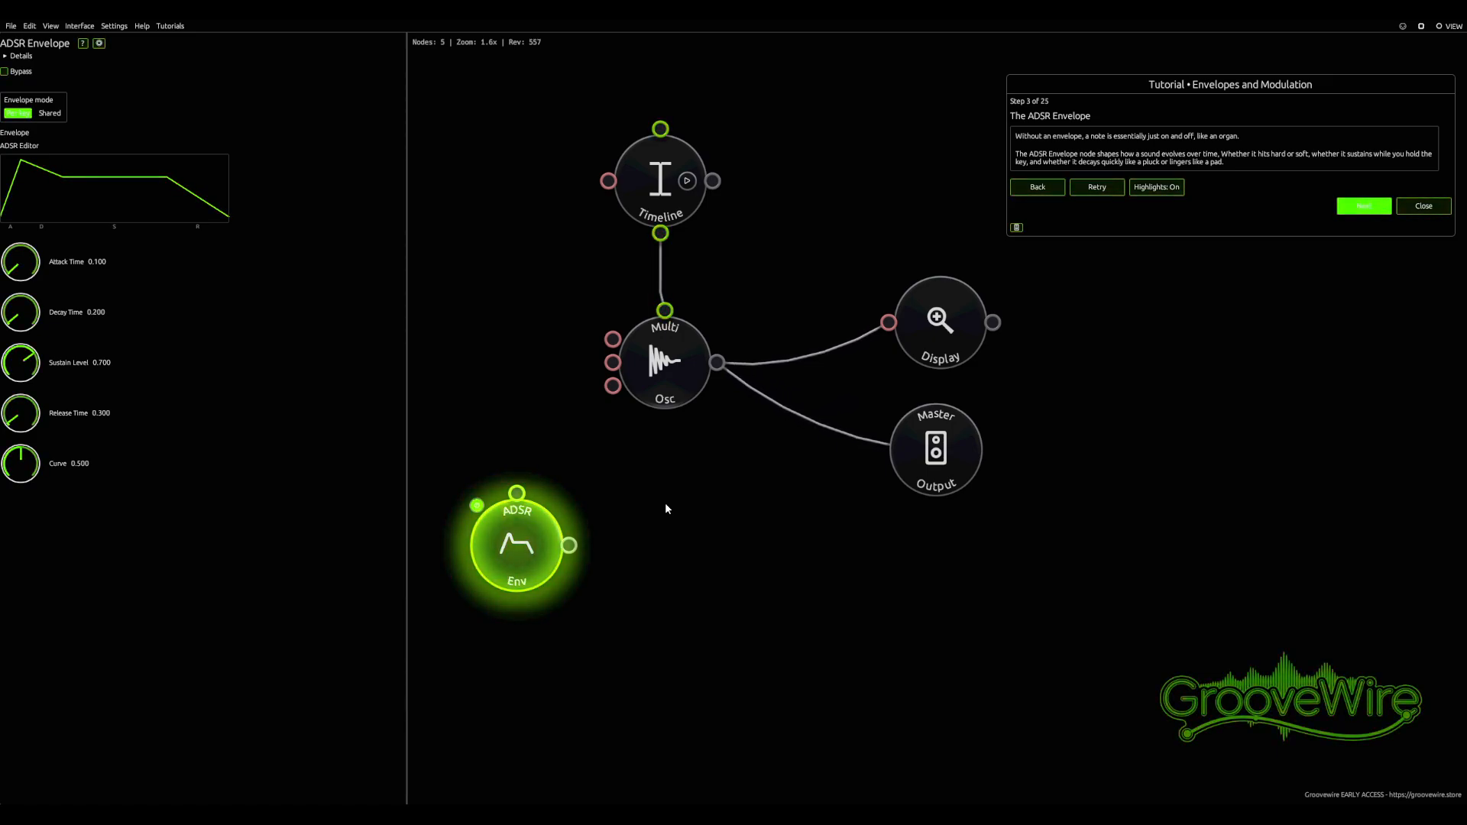
# Select the Multi Oscillator node and set its waveform to Saw
pyautogui.click(1374, 207)
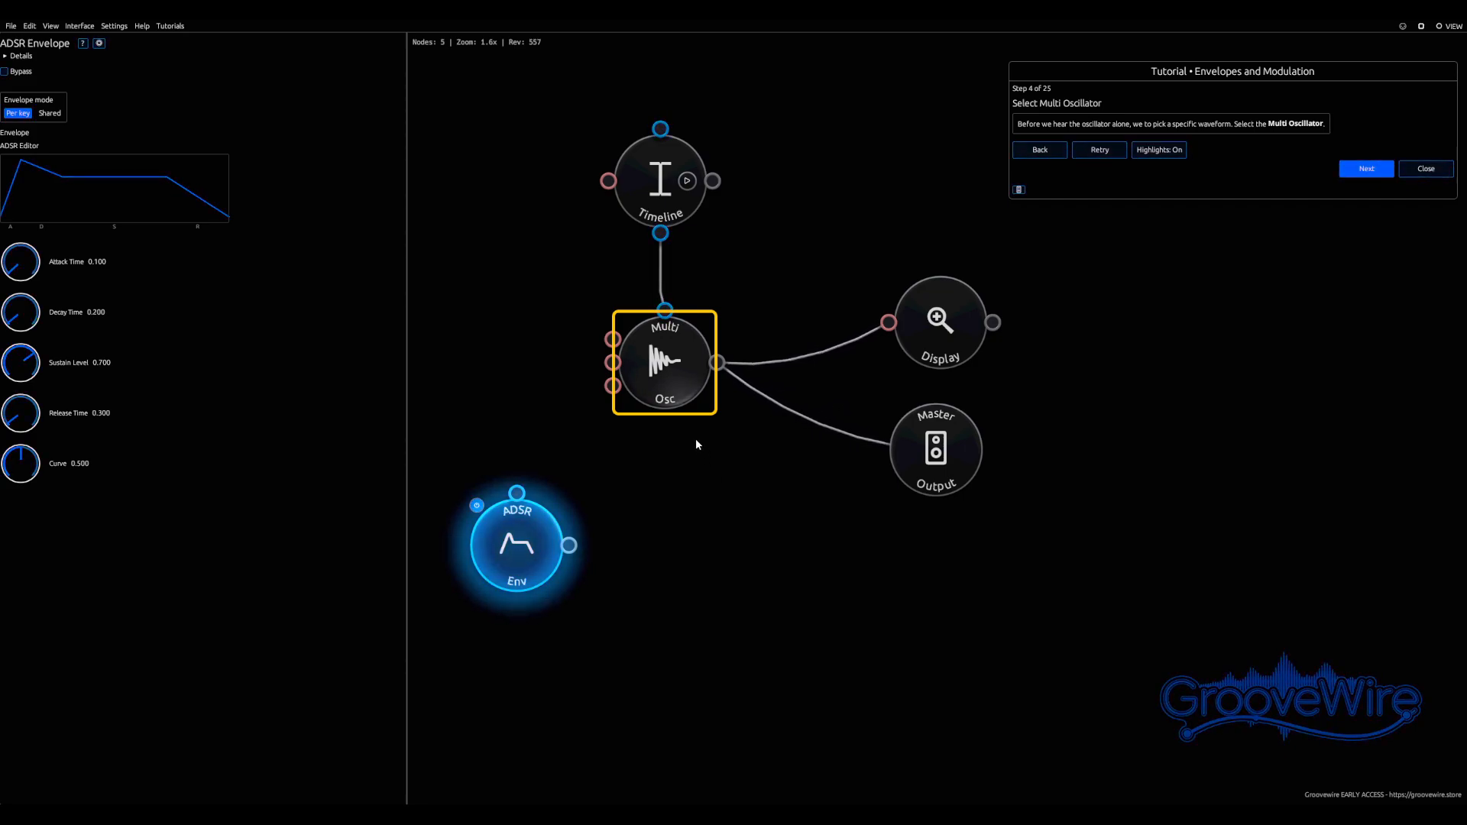
pyautogui.click(697, 383)
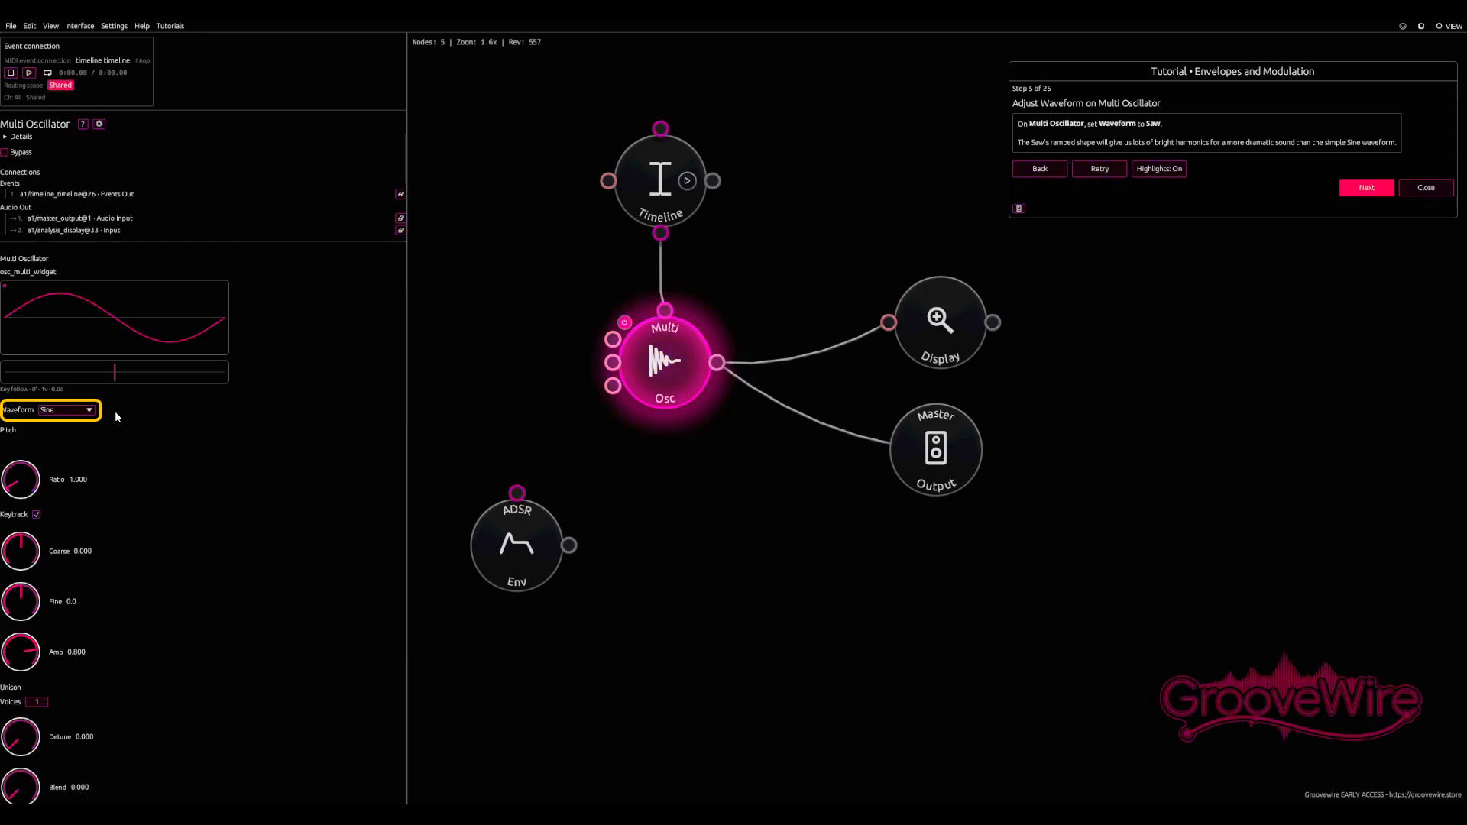
pyautogui.click(67, 411)
pyautogui.click(62, 448)
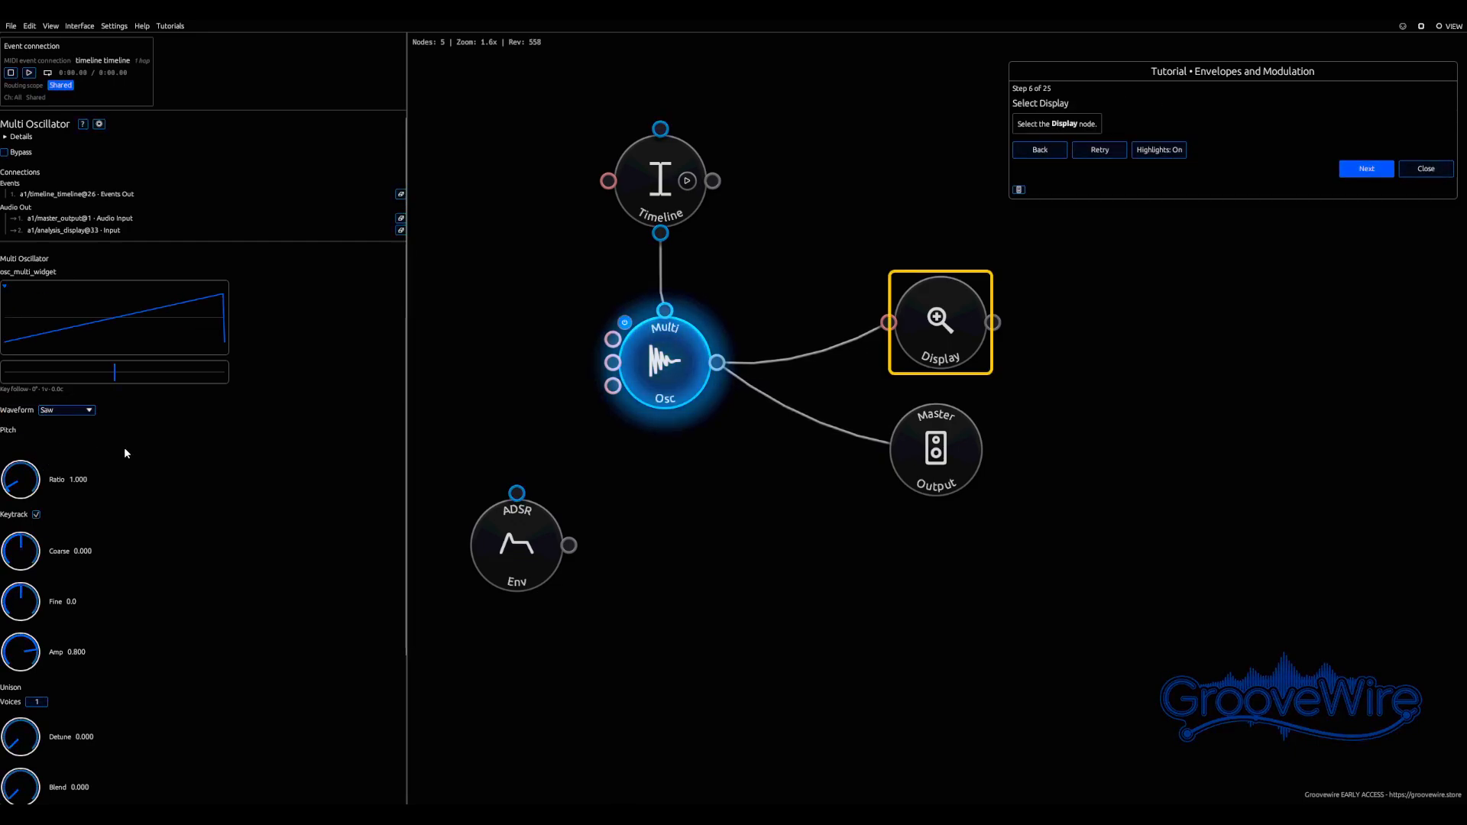
# Promote the Display node's spectrum widget to a new interface and move that interface window below the graph
pyautogui.click(952, 317)
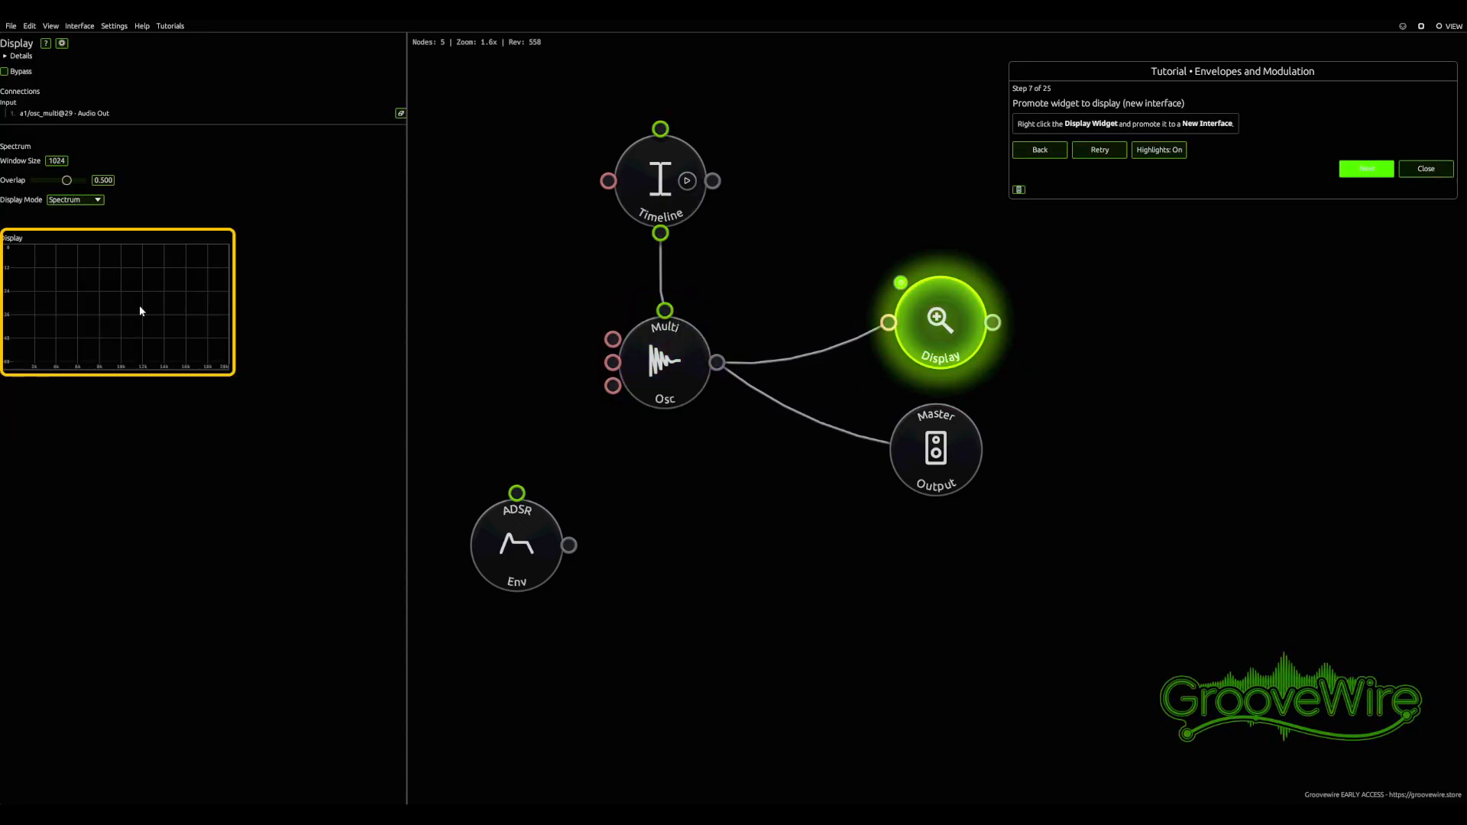
pyautogui.rightClick(75, 273)
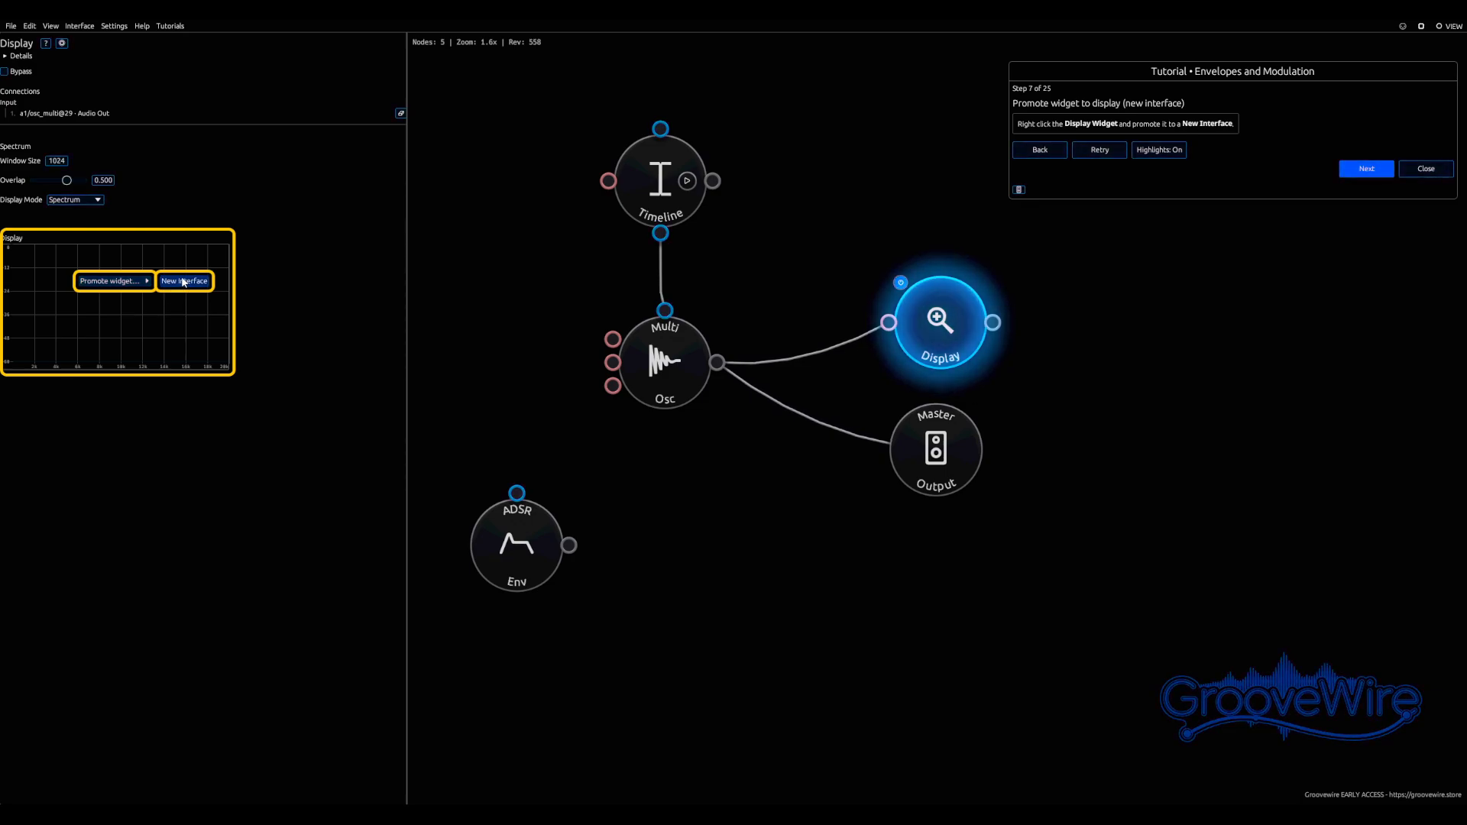
pyautogui.click(182, 281)
pyautogui.moveTo(378, 155); pyautogui.dragTo(874, 540)
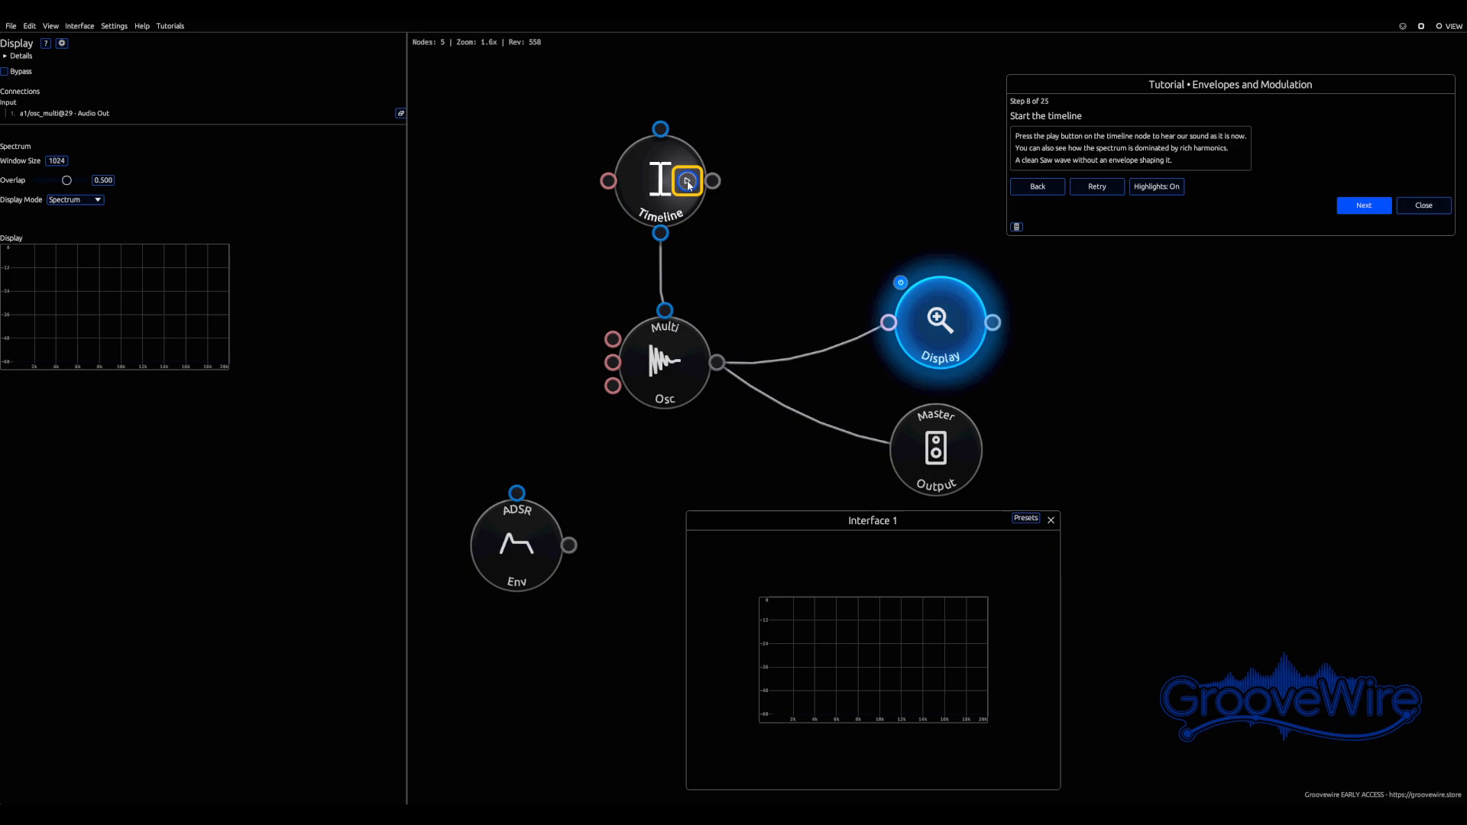
# Start timeline playback and select the ADSR Envelope node
pyautogui.click(687, 181)
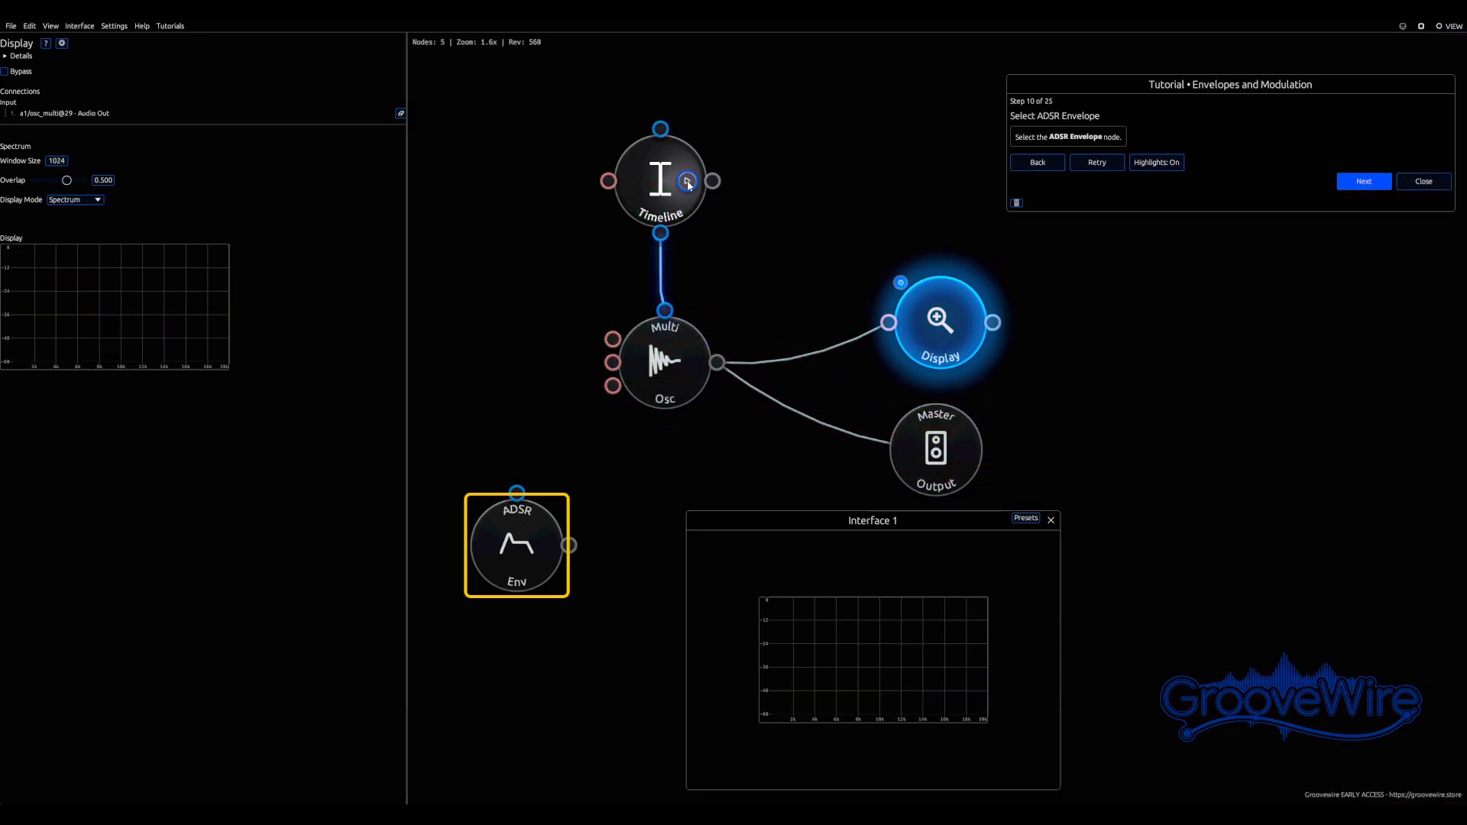
pyautogui.click(500, 556)
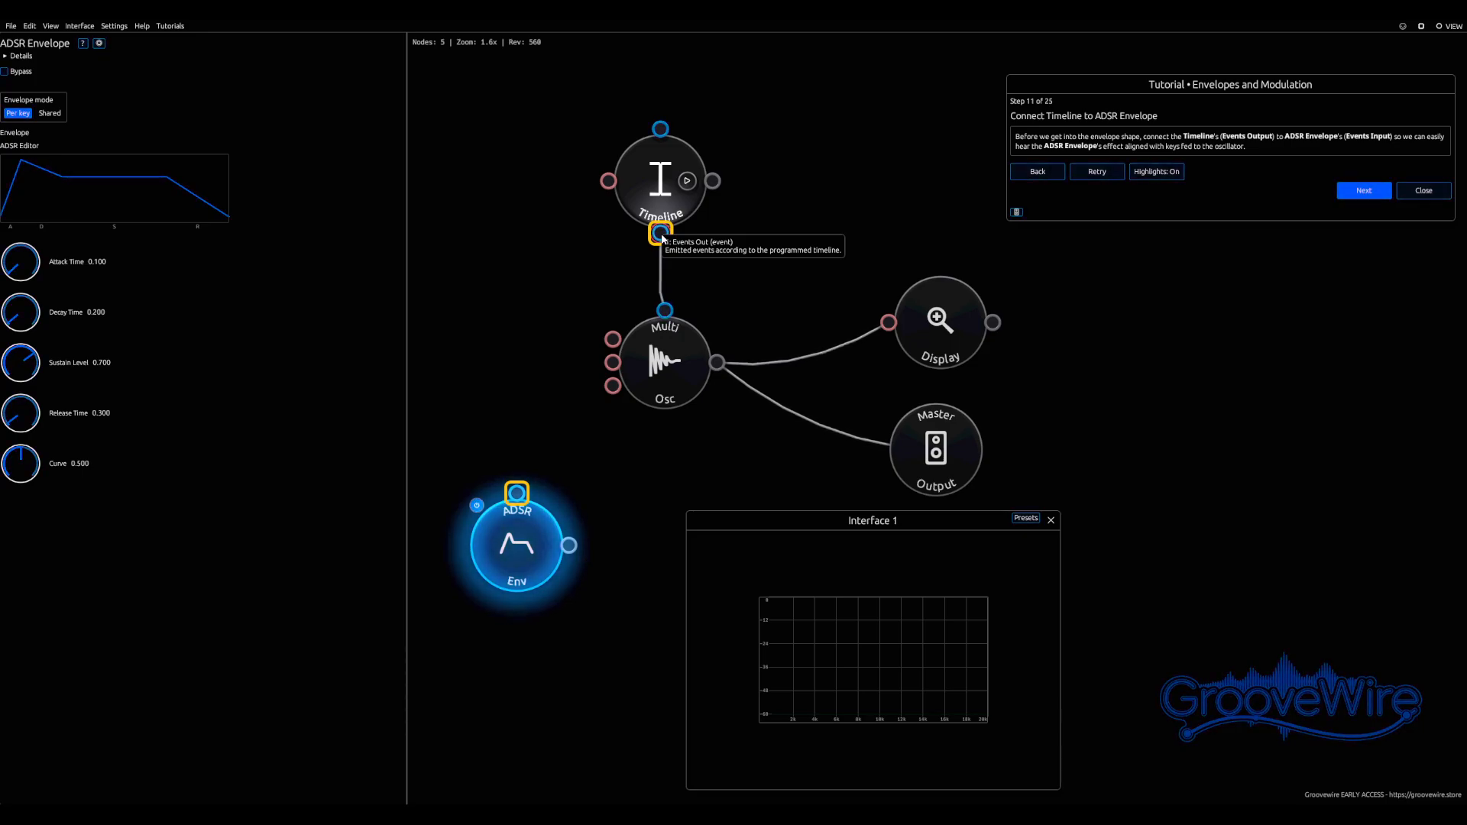
# Wire the Timeline's Events Out to the ADSR Envelope's gate input and the envelope's Value Out to the oscillator's Amplitude input
pyautogui.moveTo(662, 237); pyautogui.dragTo(512, 496)
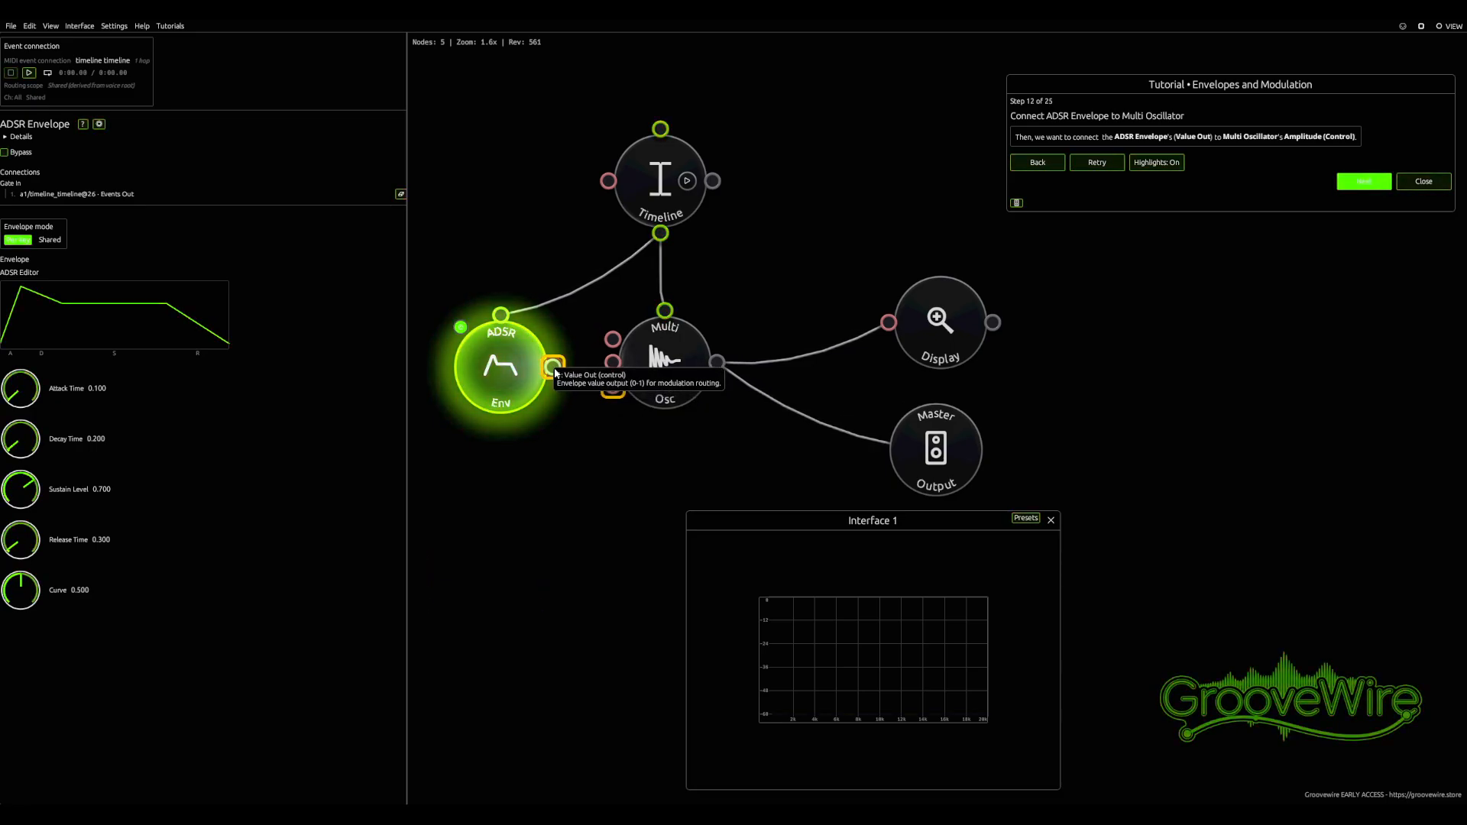
pyautogui.moveTo(553, 367); pyautogui.dragTo(619, 392)
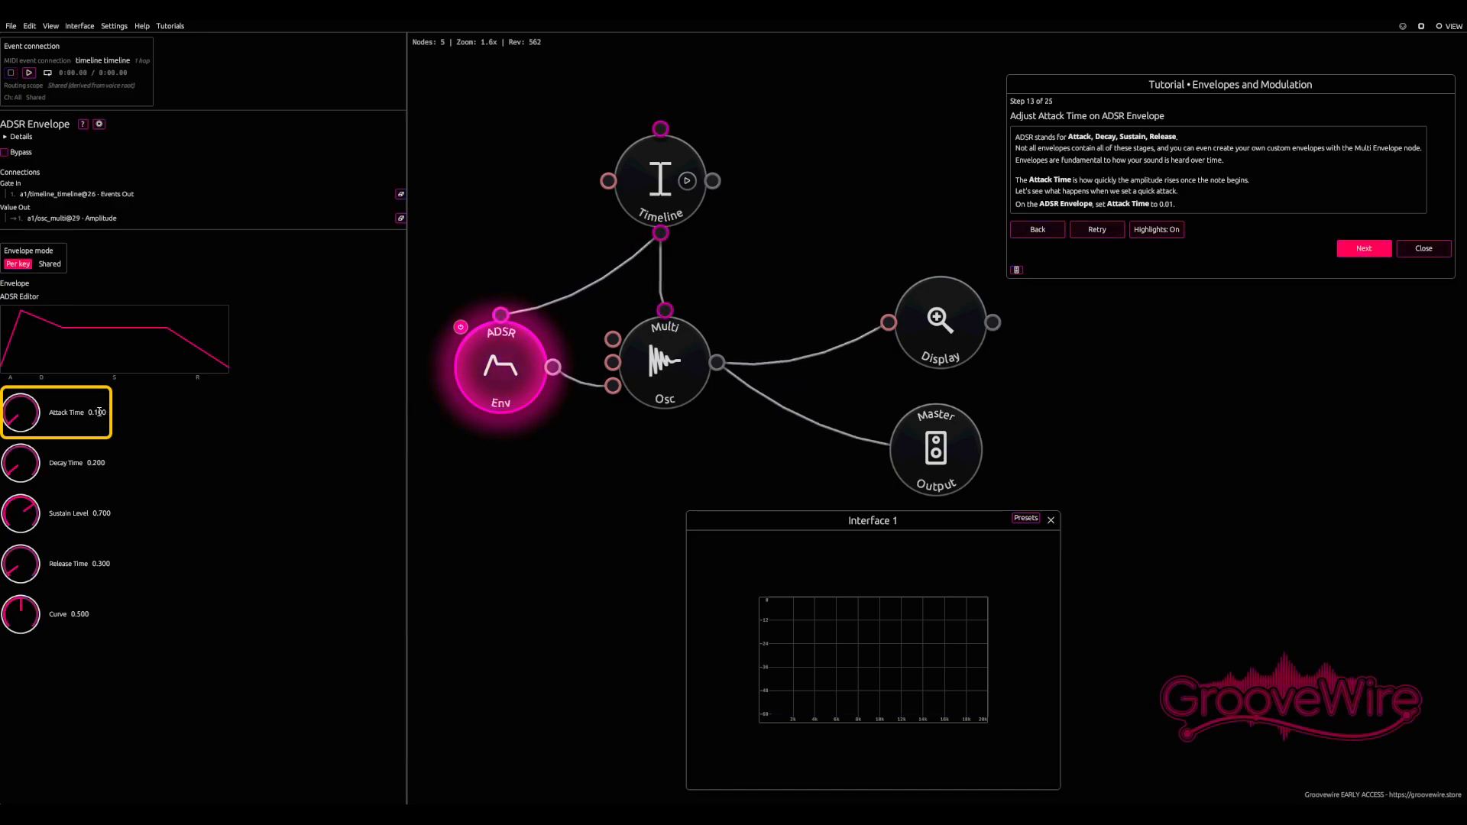
# Set the envelope's Attack Time to 0.01 and Decay Time to 0.25
pyautogui.click(99, 412)
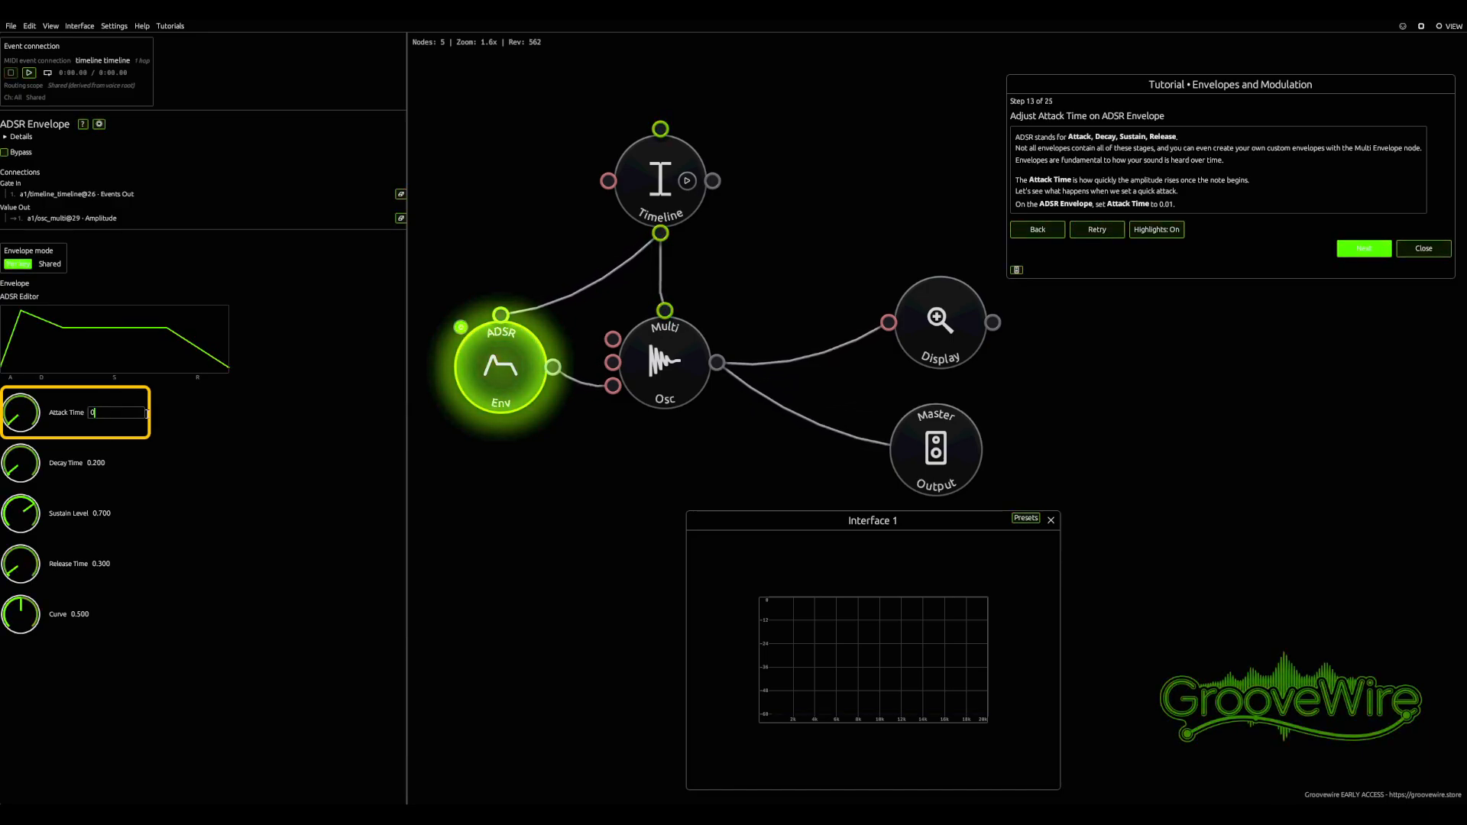
pyautogui.press('Return')
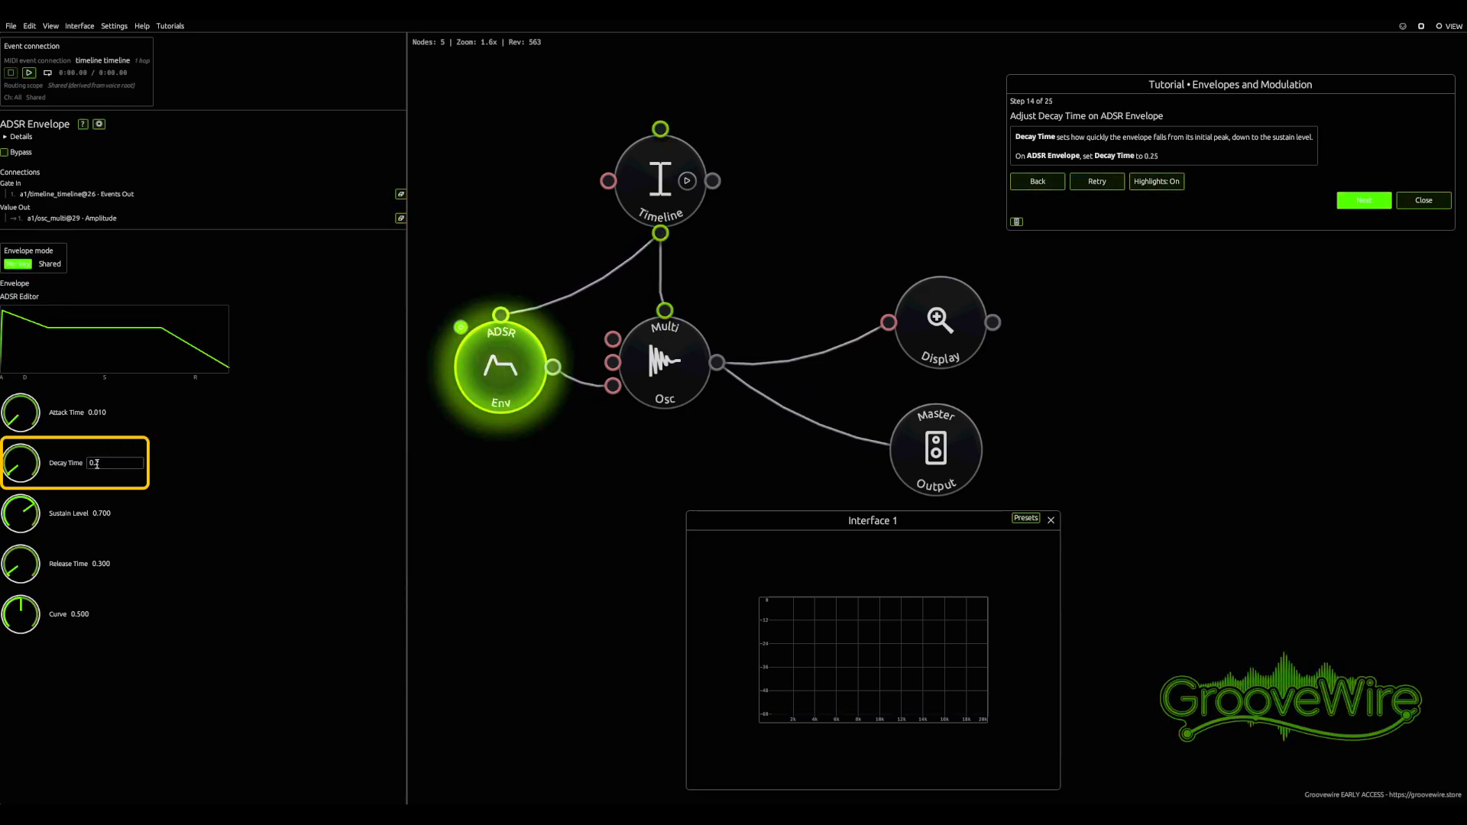
pyautogui.write('.25')
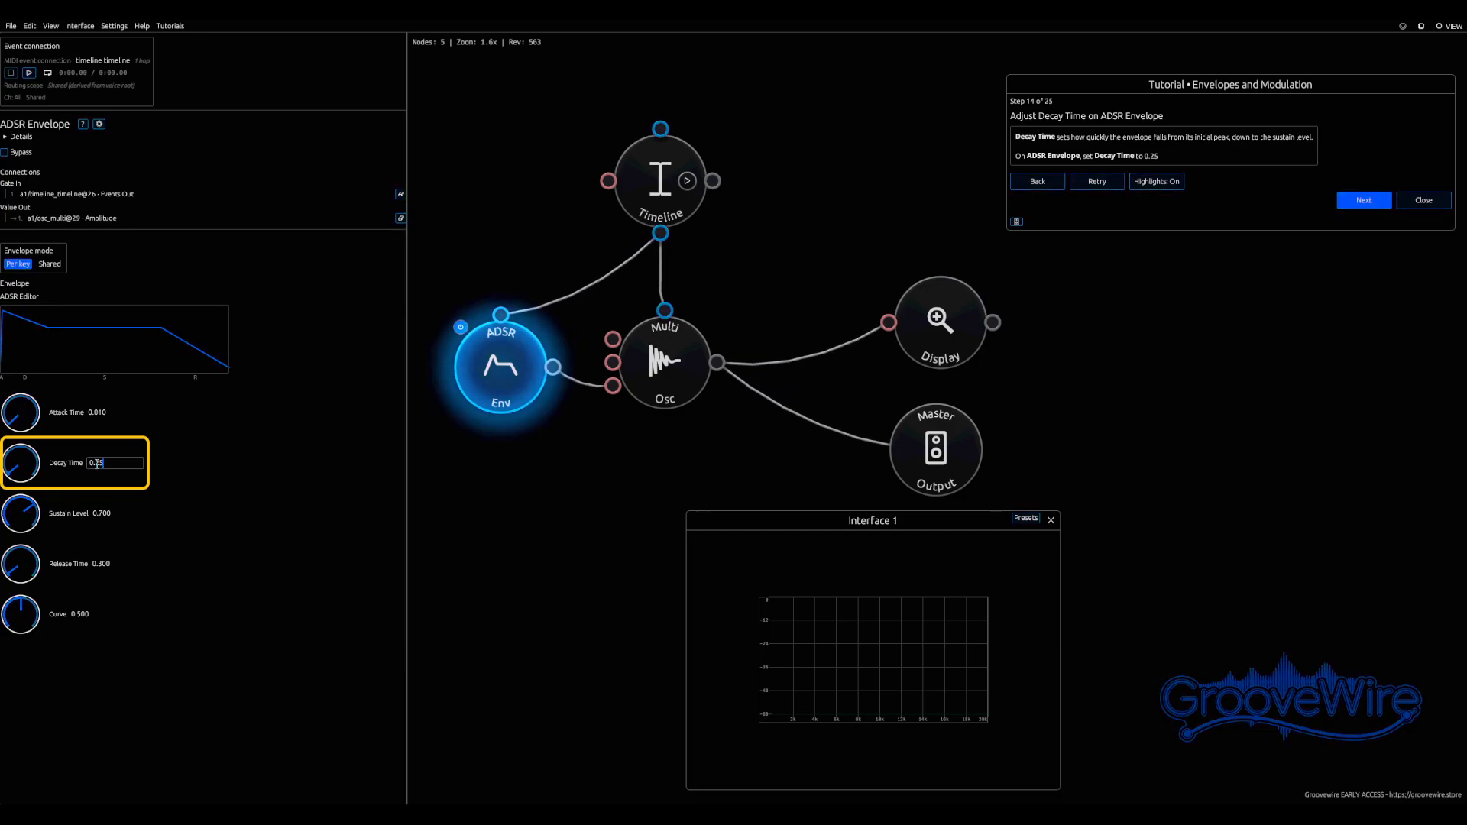
pyautogui.press('Return')
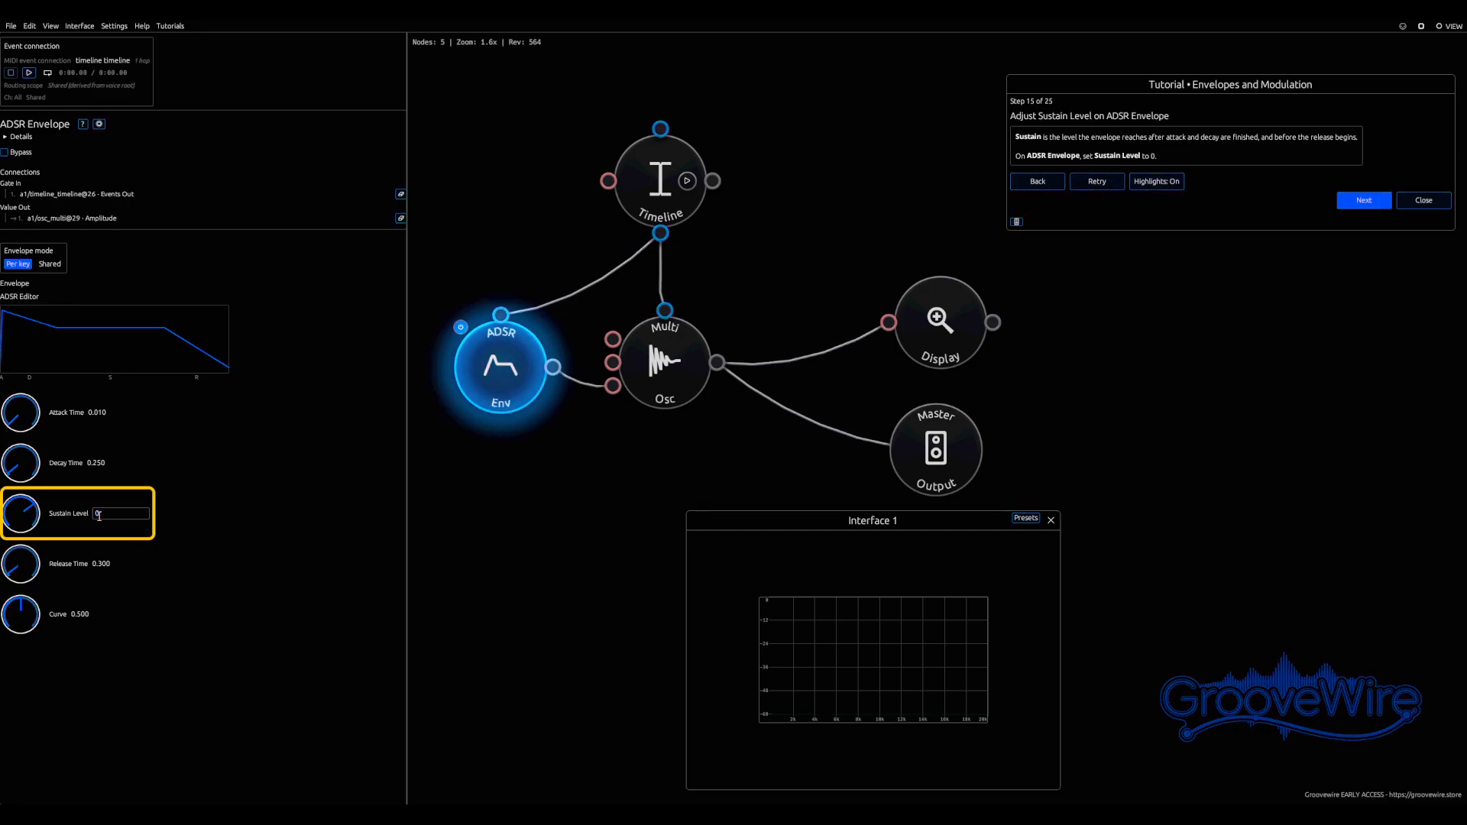
# Set the envelope's Sustain Level to 0 and Release Time to 0.05
pyautogui.write('0')
pyautogui.press('Return')
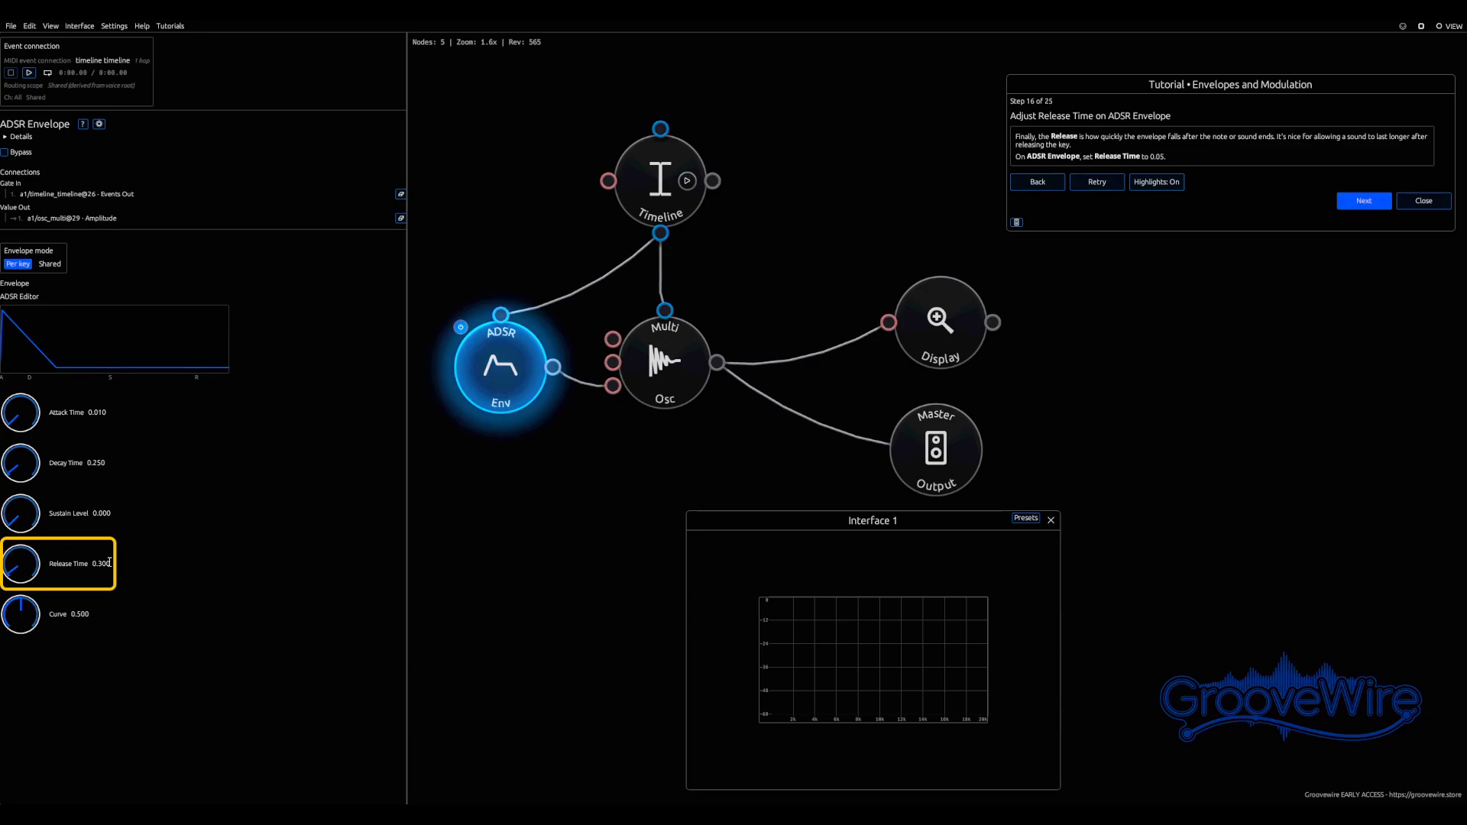
pyautogui.hotkey('ctrl', 'a')
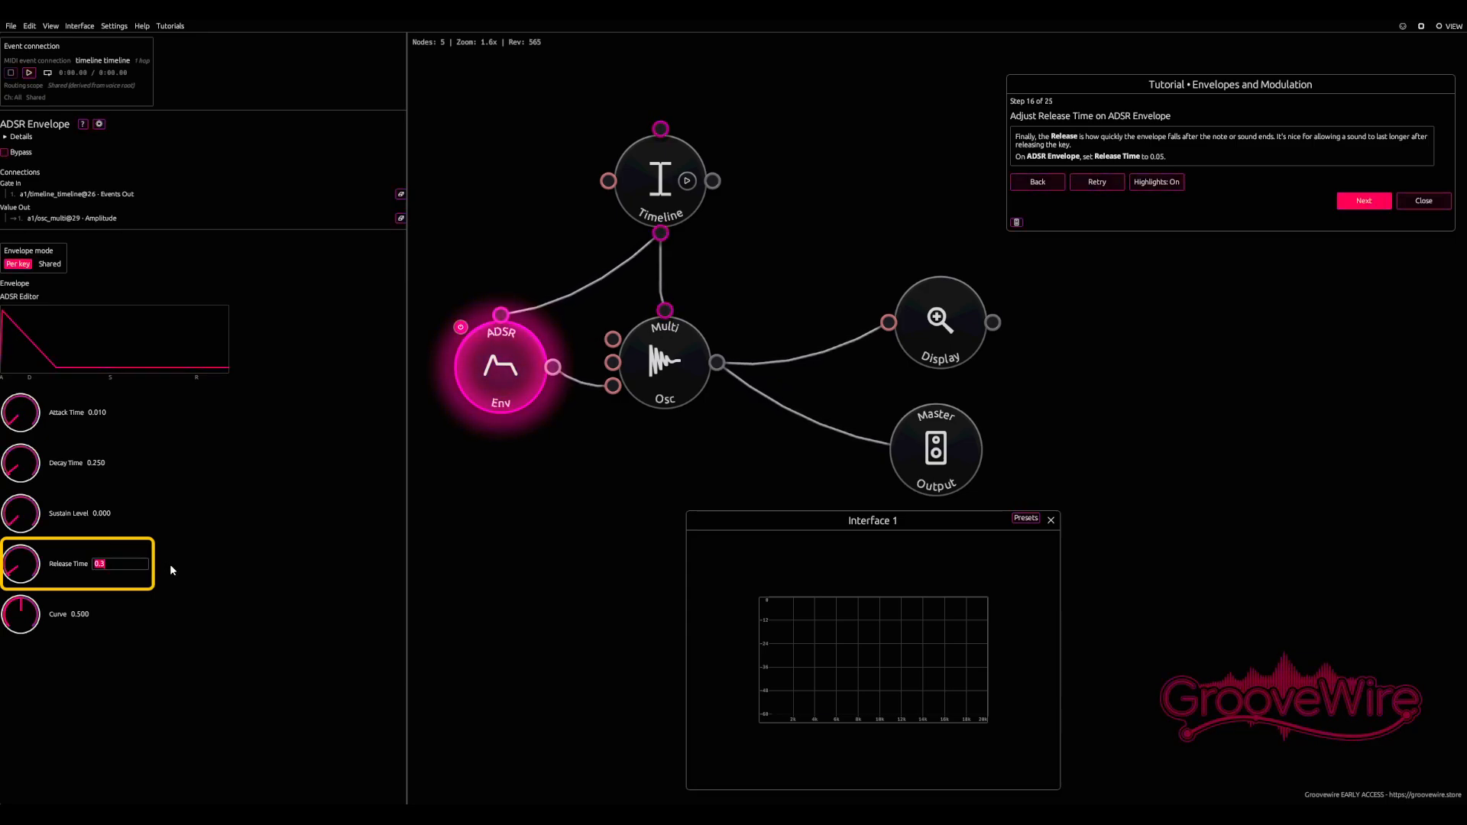
pyautogui.write('0.05')
pyautogui.press('Return')
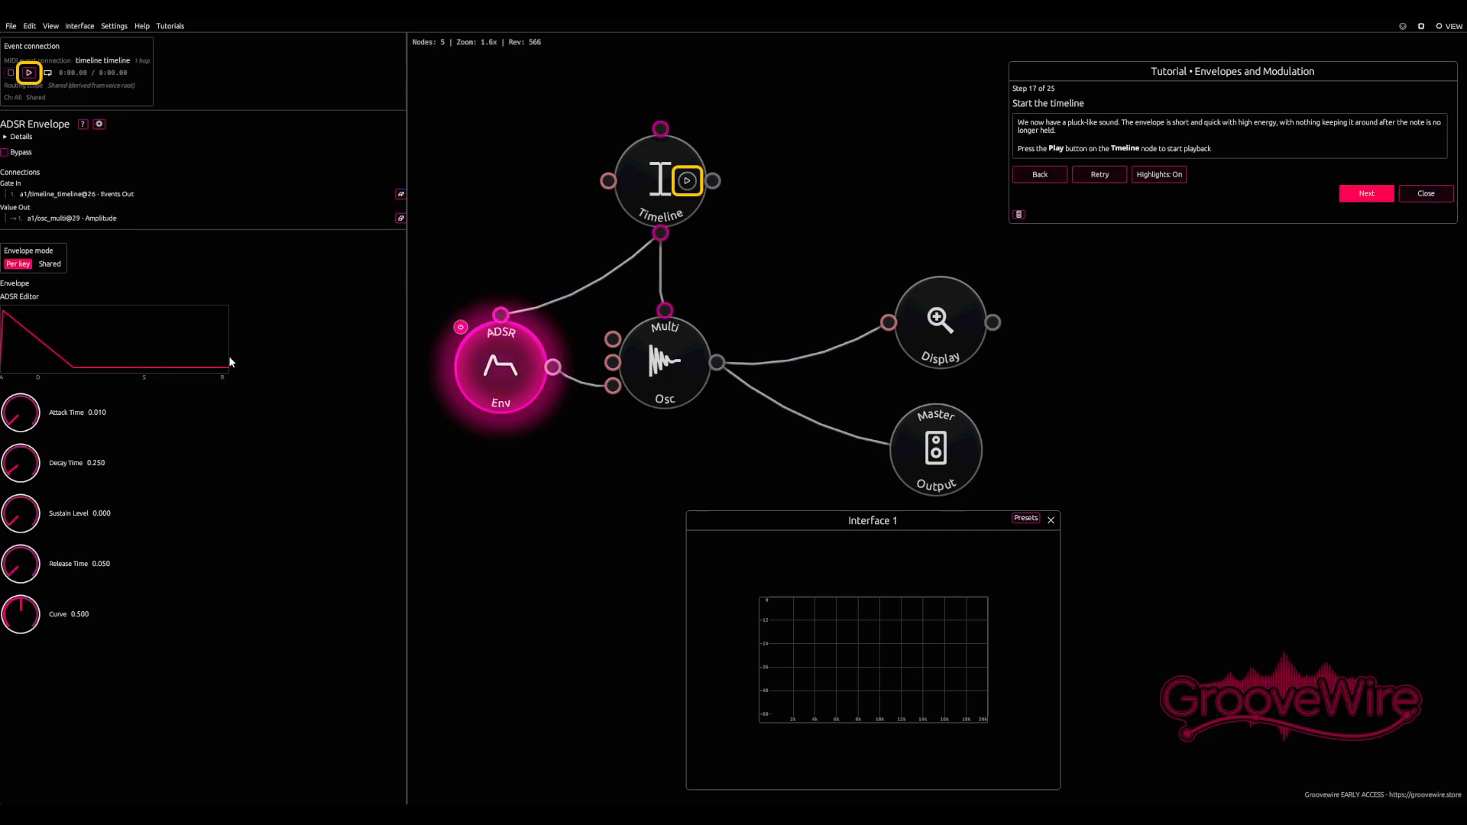
# Play the timeline and set the envelope's Attack Time to 1.5
pyautogui.click(29, 74)
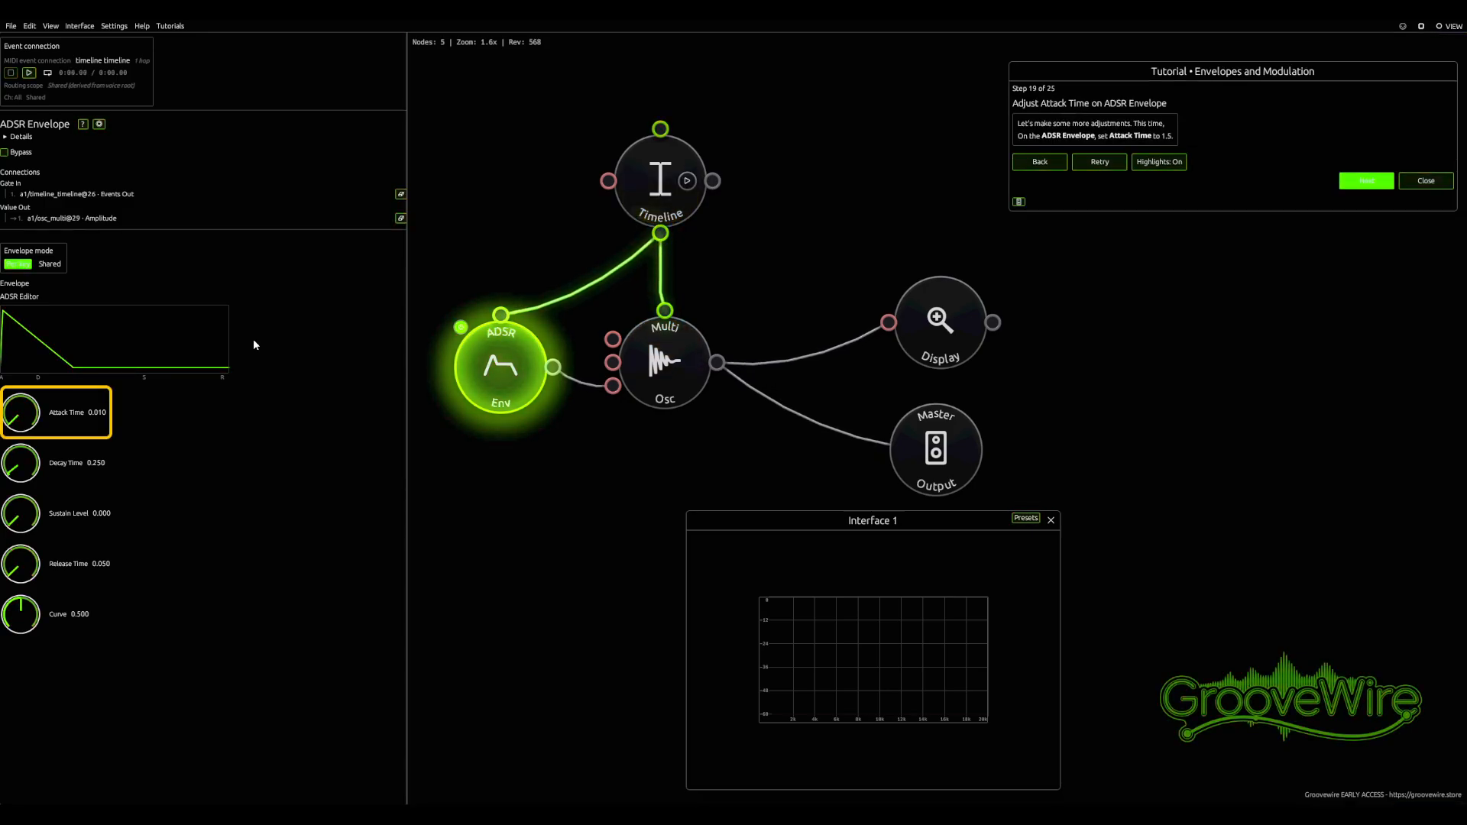
pyautogui.click(97, 413)
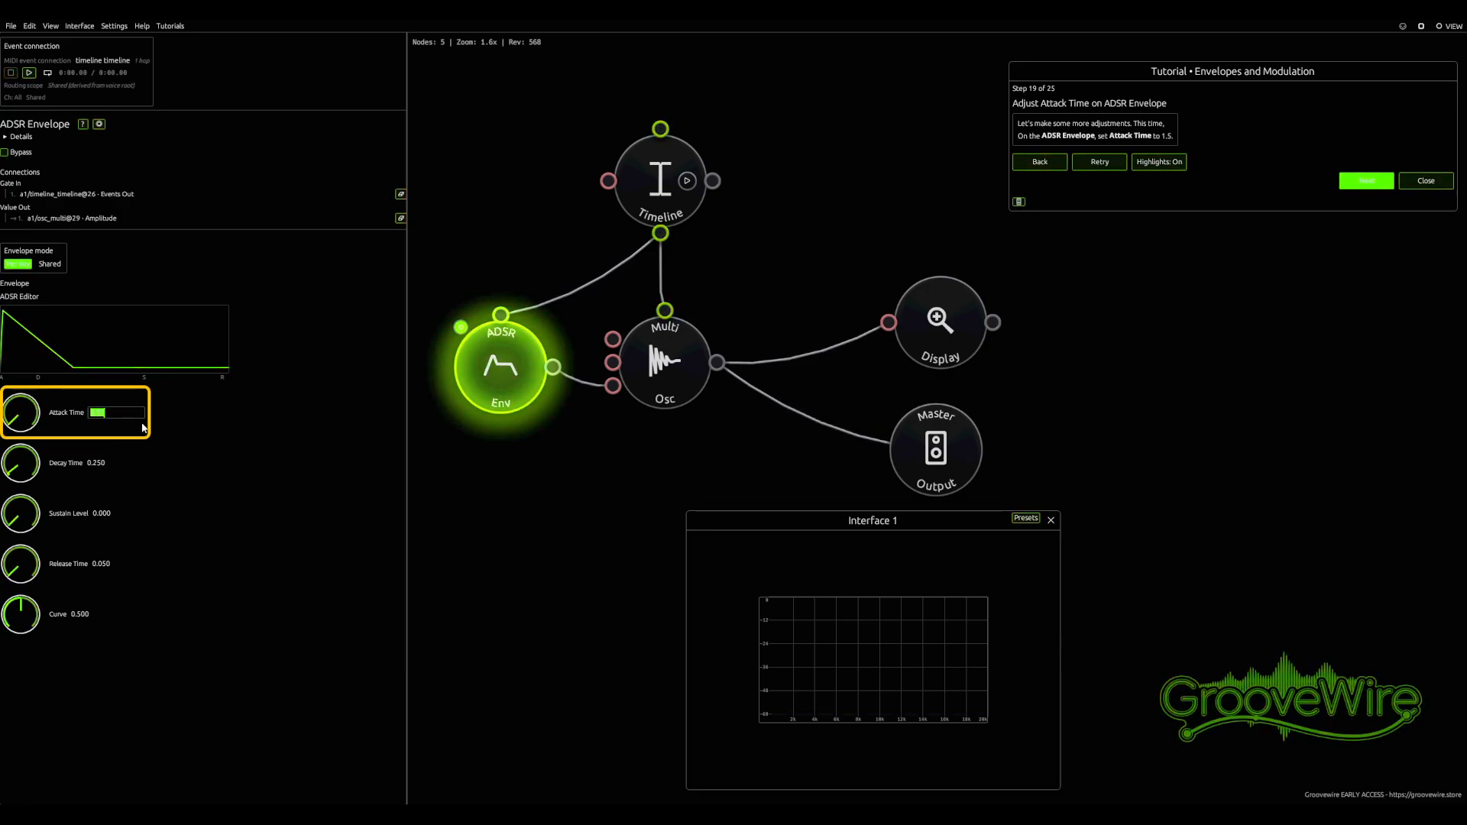
pyautogui.write('1.5')
pyautogui.press('Return')
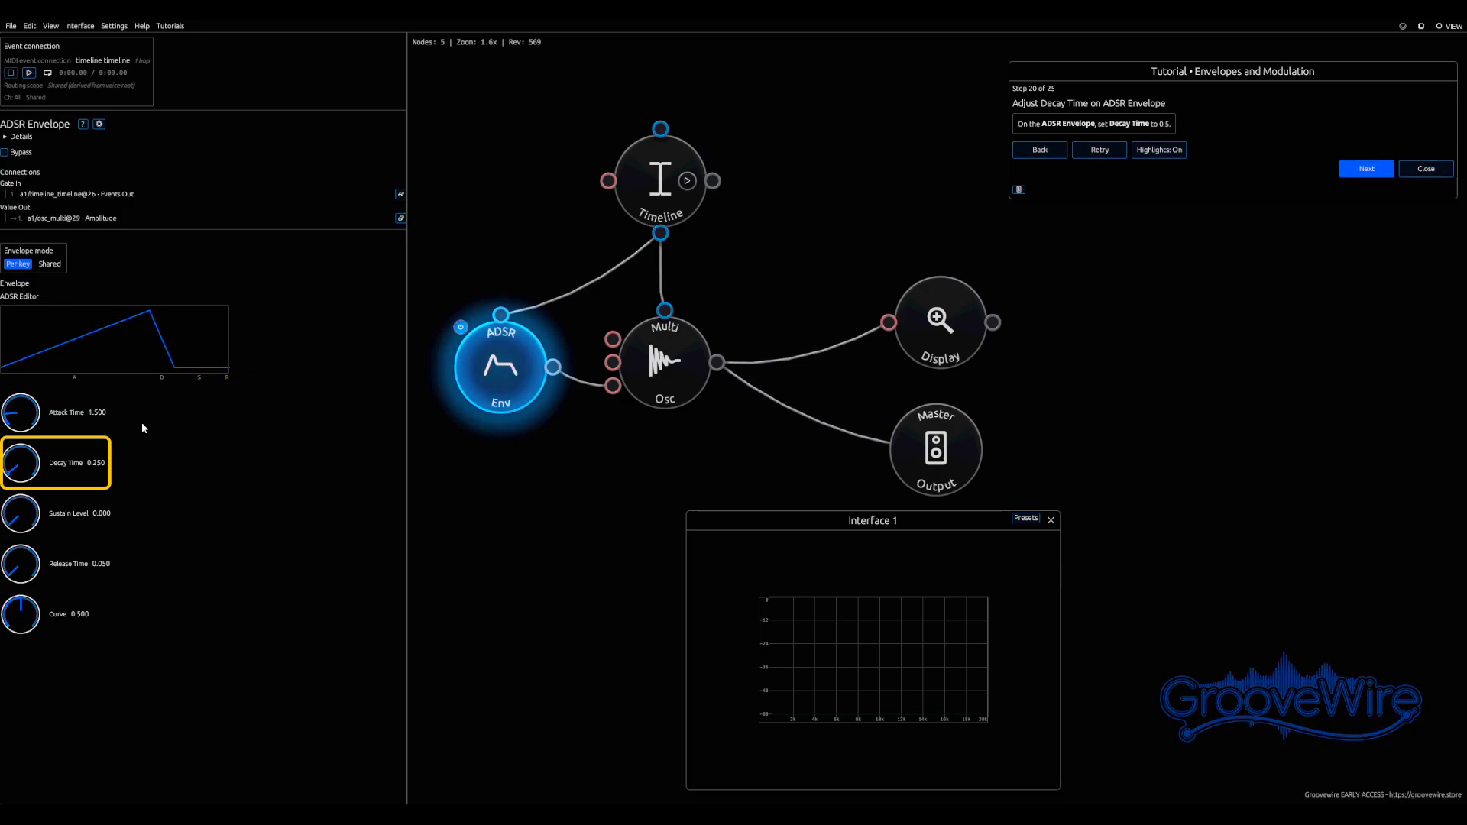
# Set the envelope's Decay Time to 0.5 and Sustain Level to 1.0
pyautogui.click(98, 461)
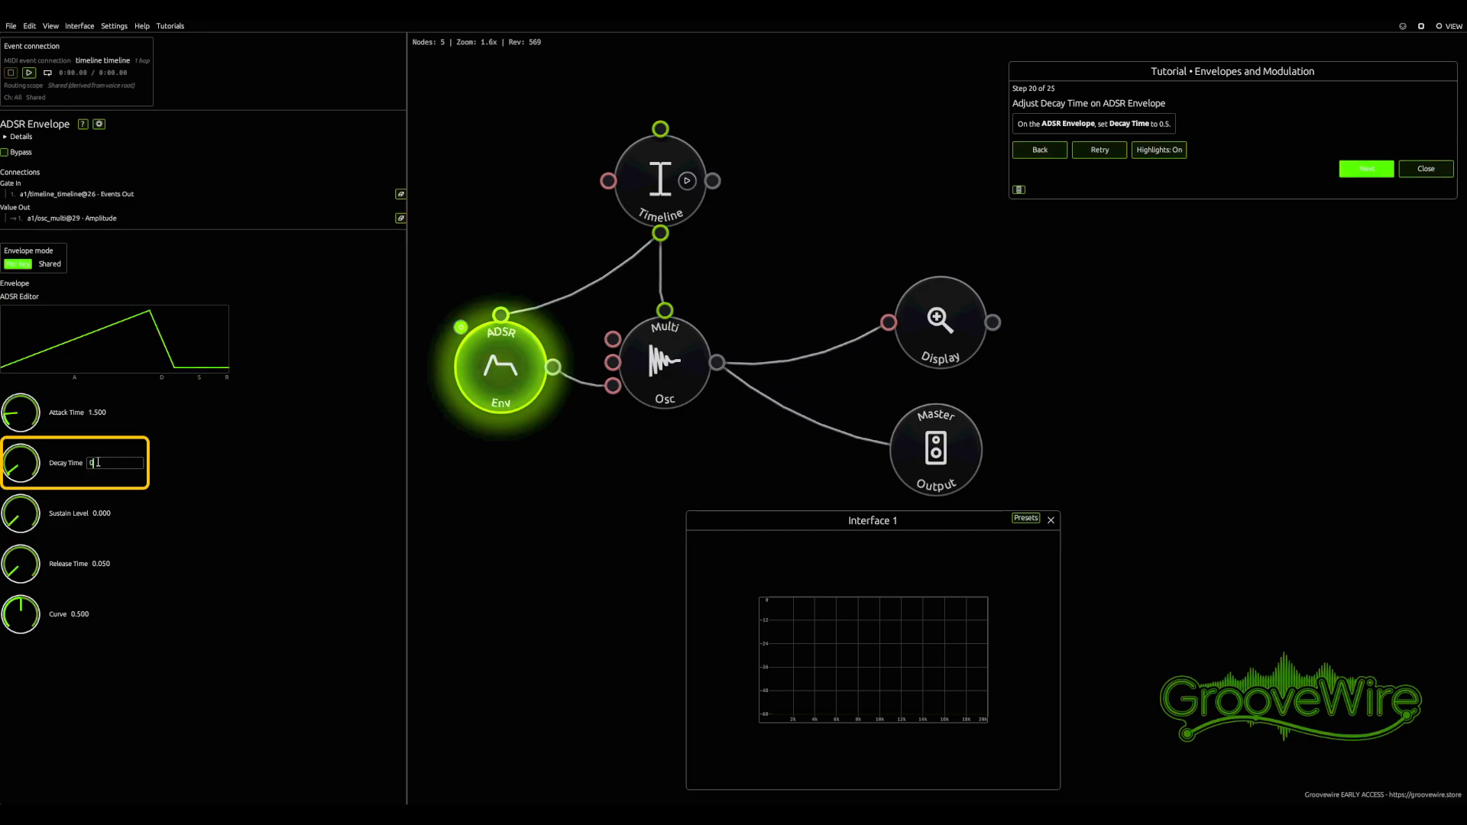
pyautogui.press('Return')
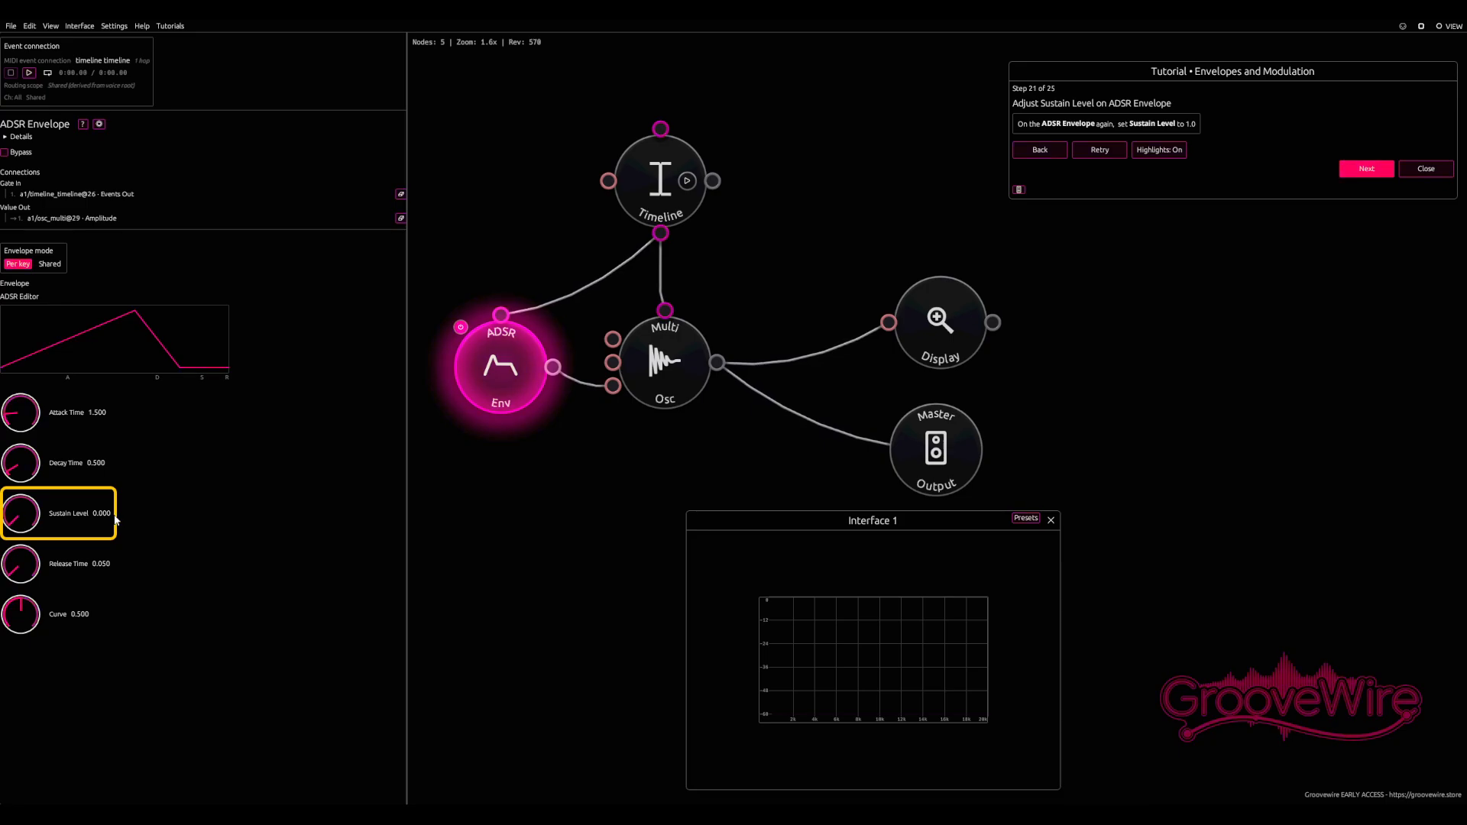
pyautogui.click(106, 513)
pyautogui.write('1')
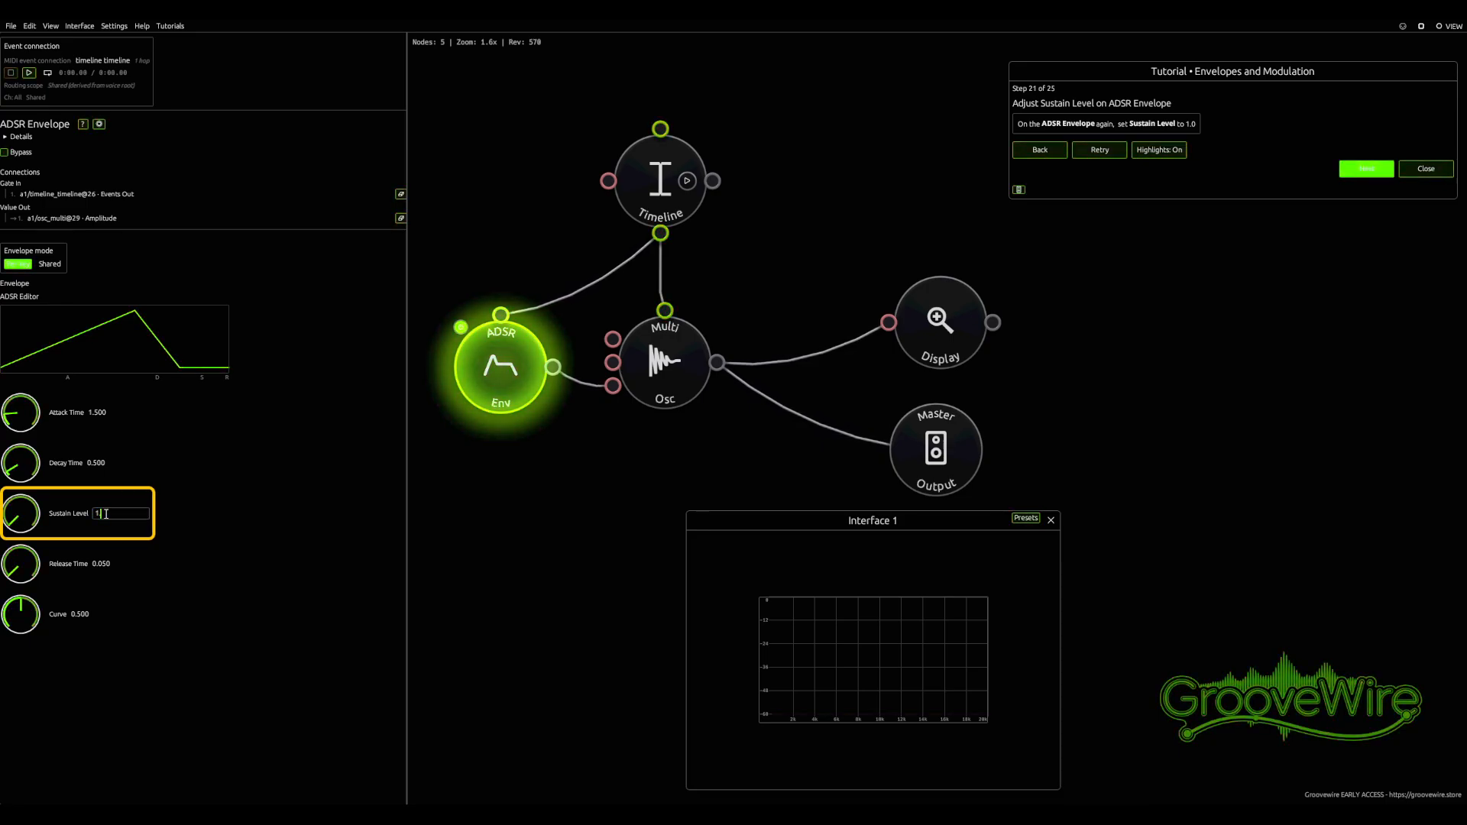
pyautogui.write('.0')
pyautogui.press('Return')
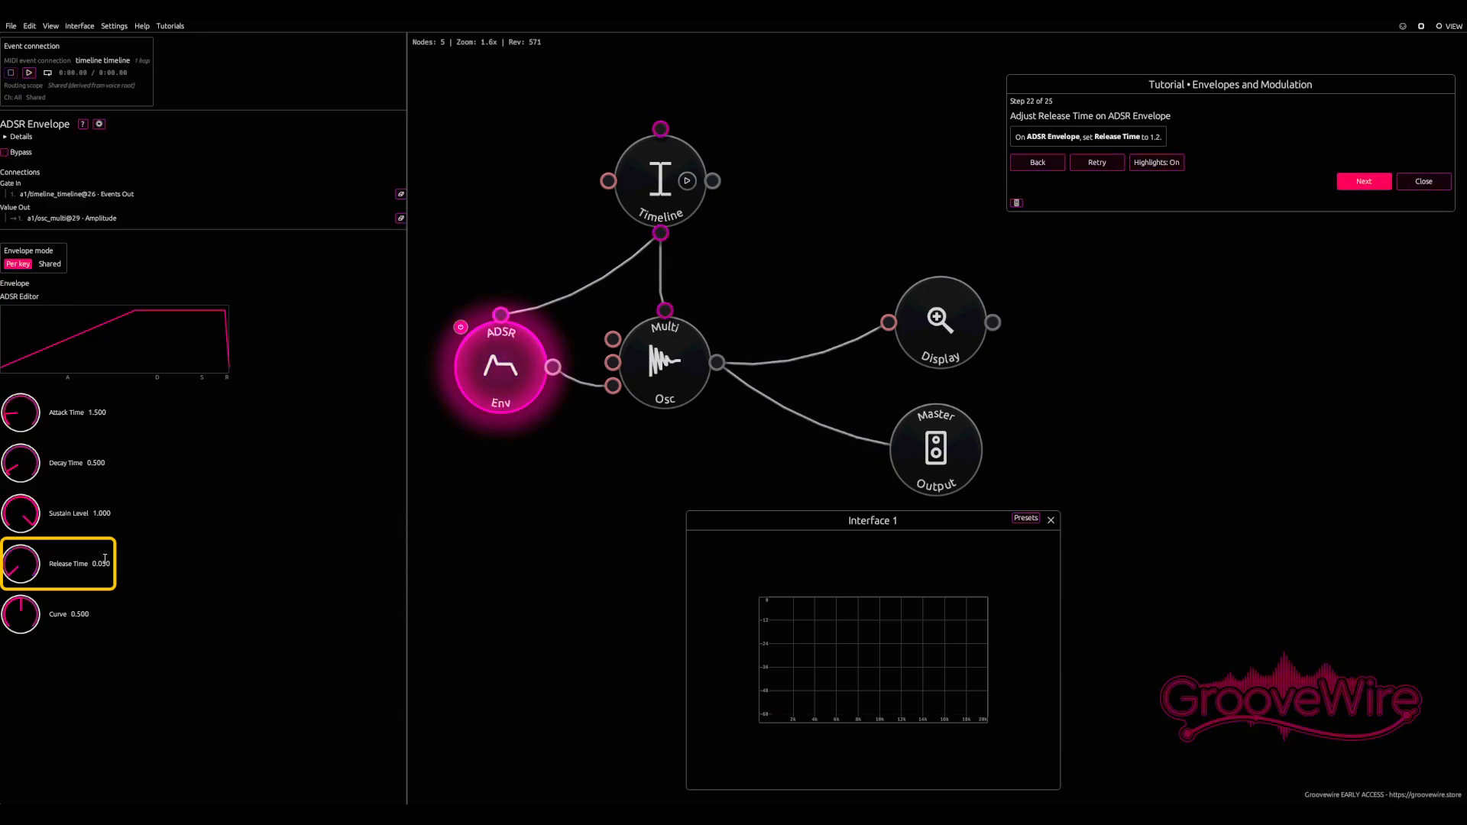
# Set the envelope's Release Time to 1.2 and play the timeline
pyautogui.click(102, 562)
pyautogui.write('1.2')
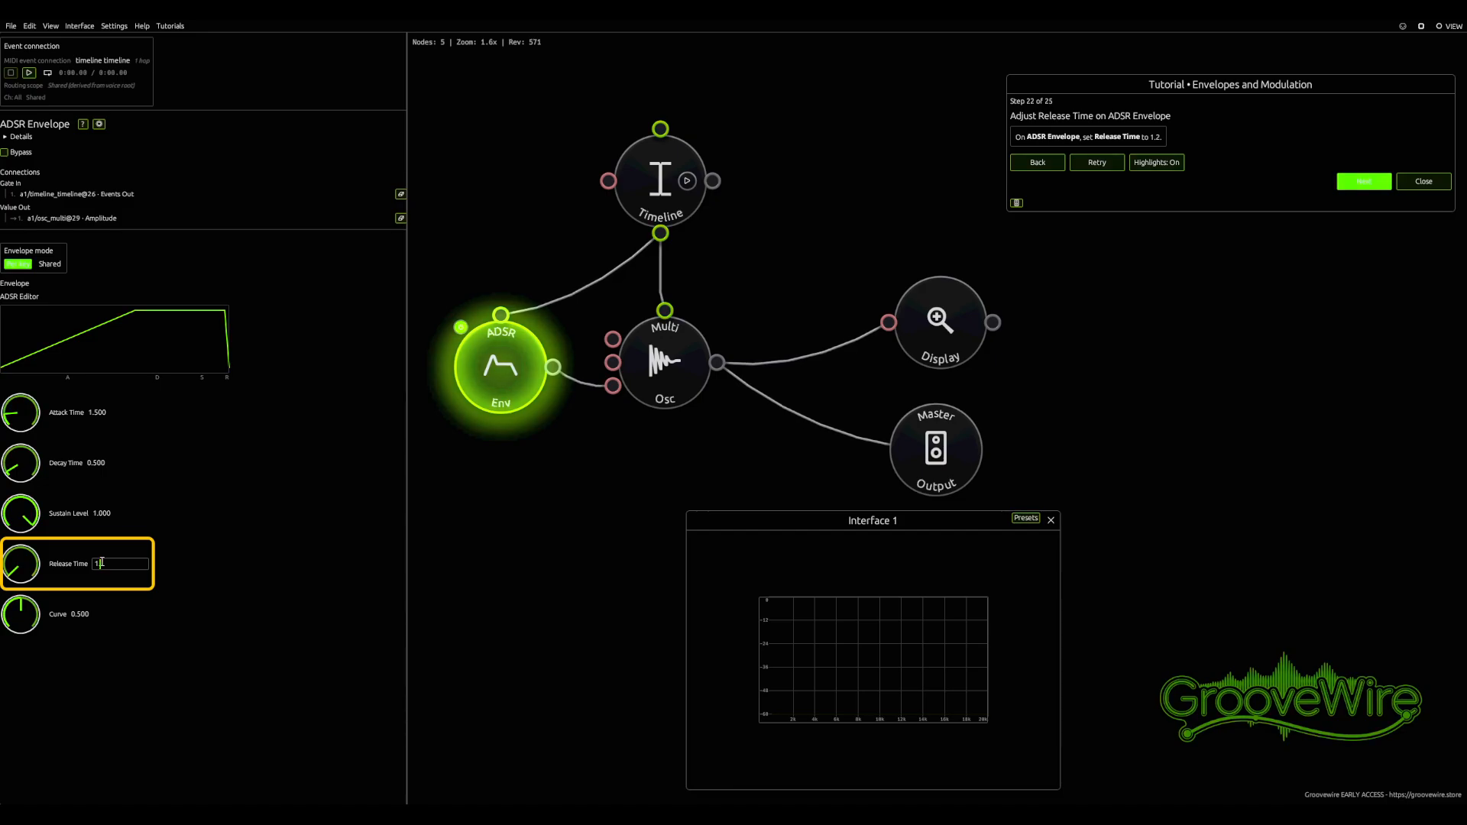
pyautogui.press('Return')
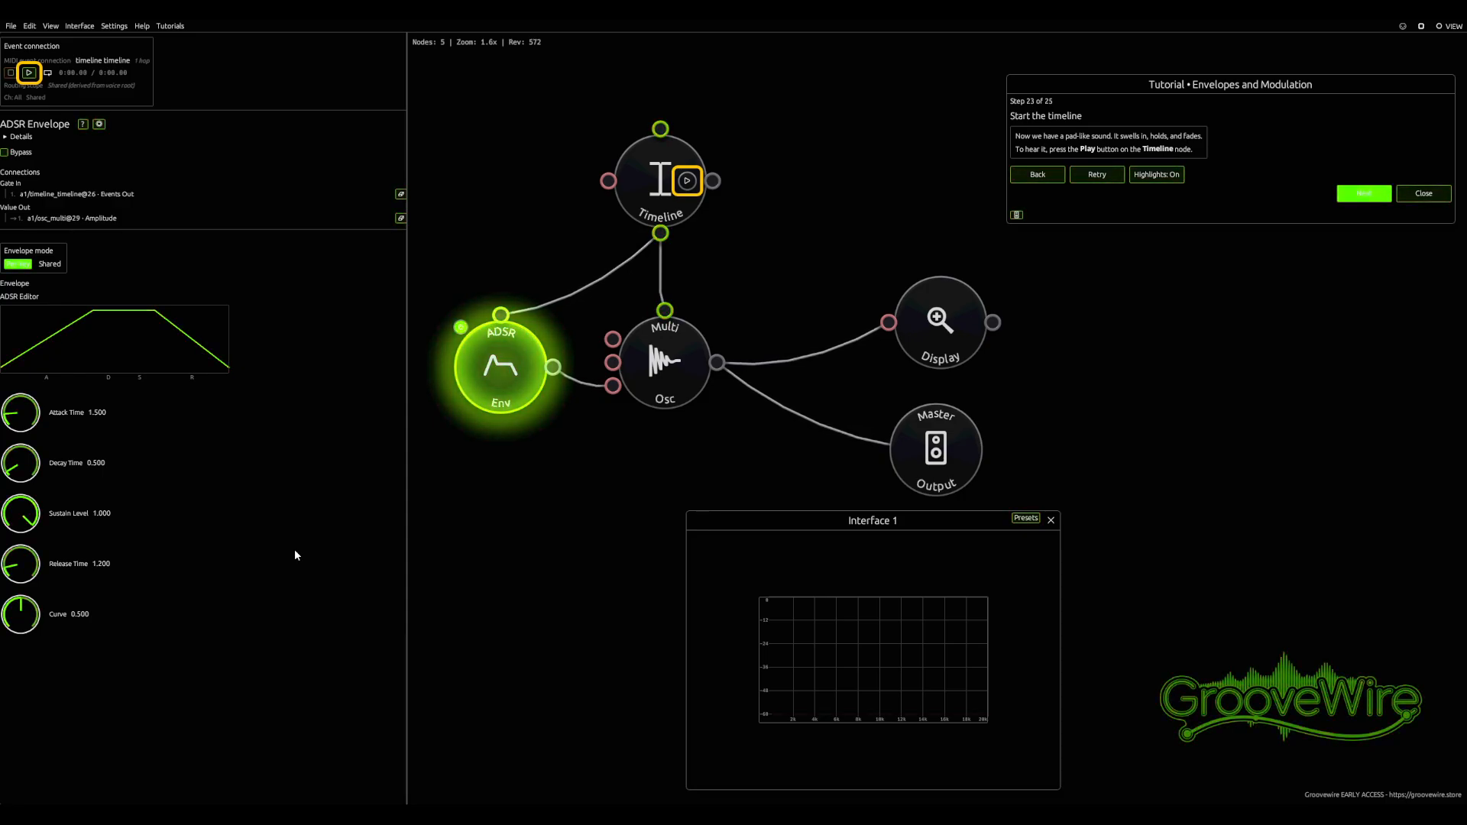
pyautogui.click(686, 181)
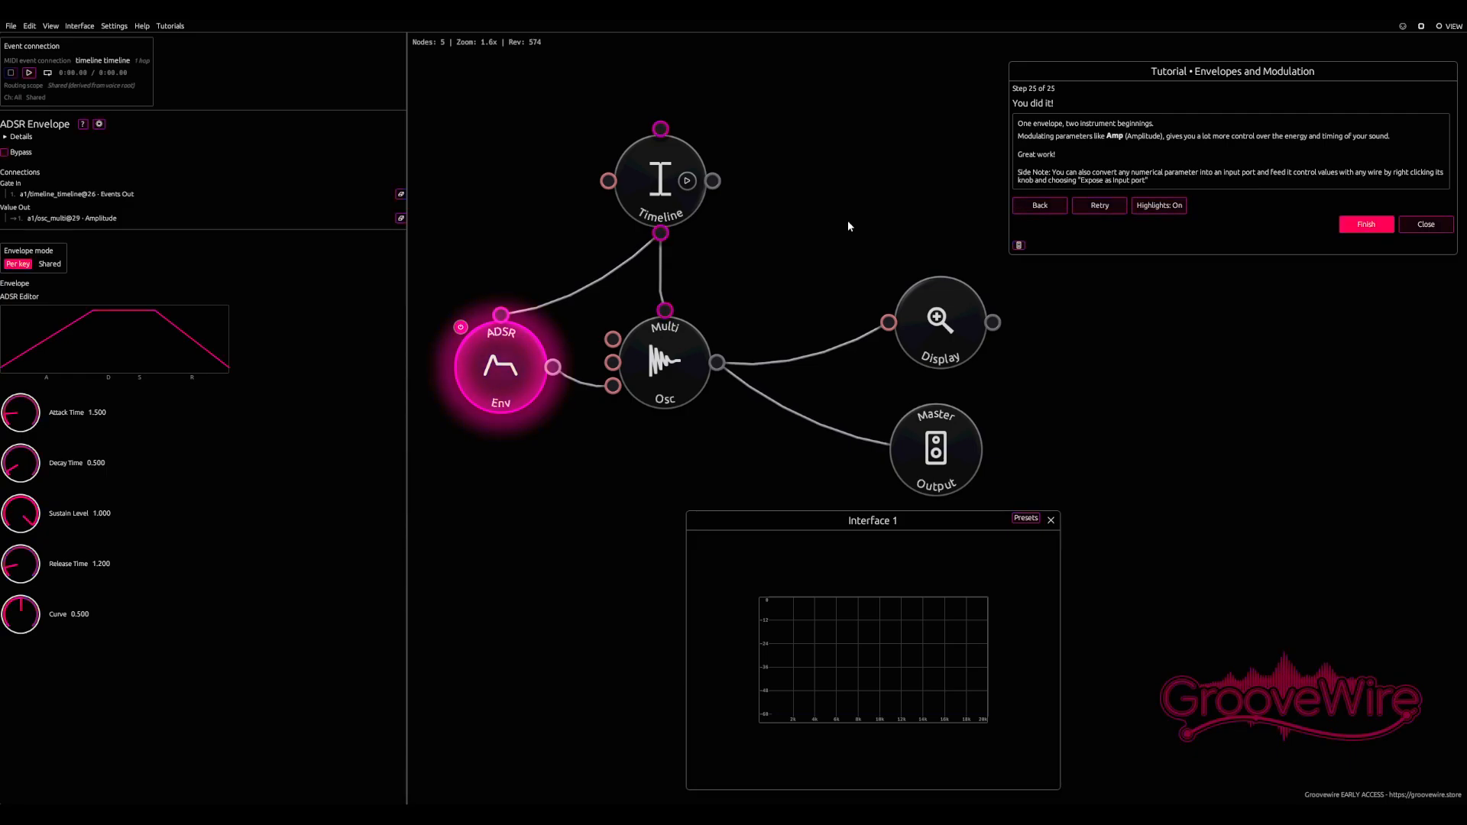
# Expose the Multi Oscillator's Coarse knob as an input port
pyautogui.click(645, 372)
pyautogui.rightClick(660, 369)
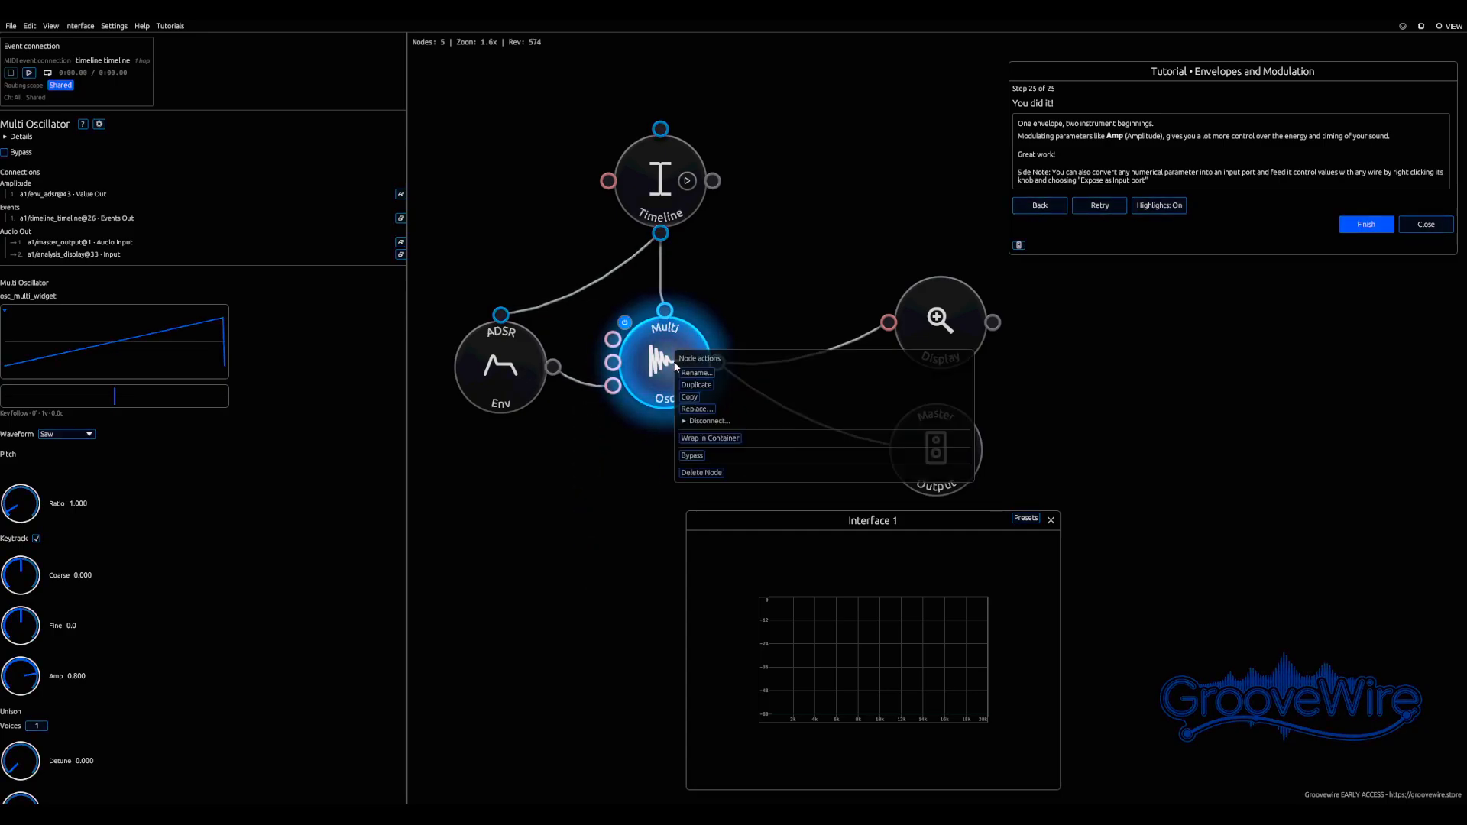
pyautogui.click(587, 437)
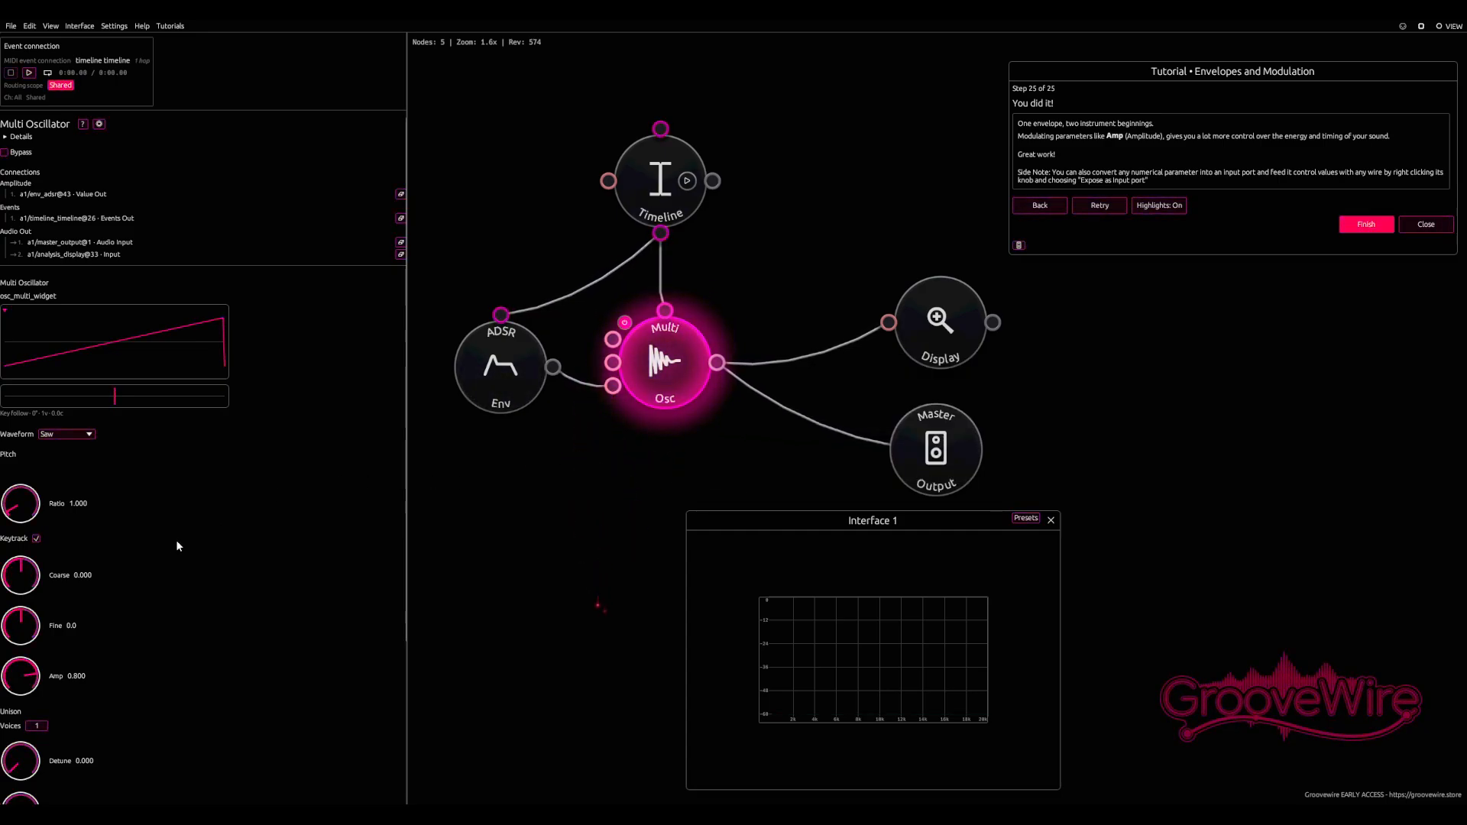
pyautogui.rightClick(27, 581)
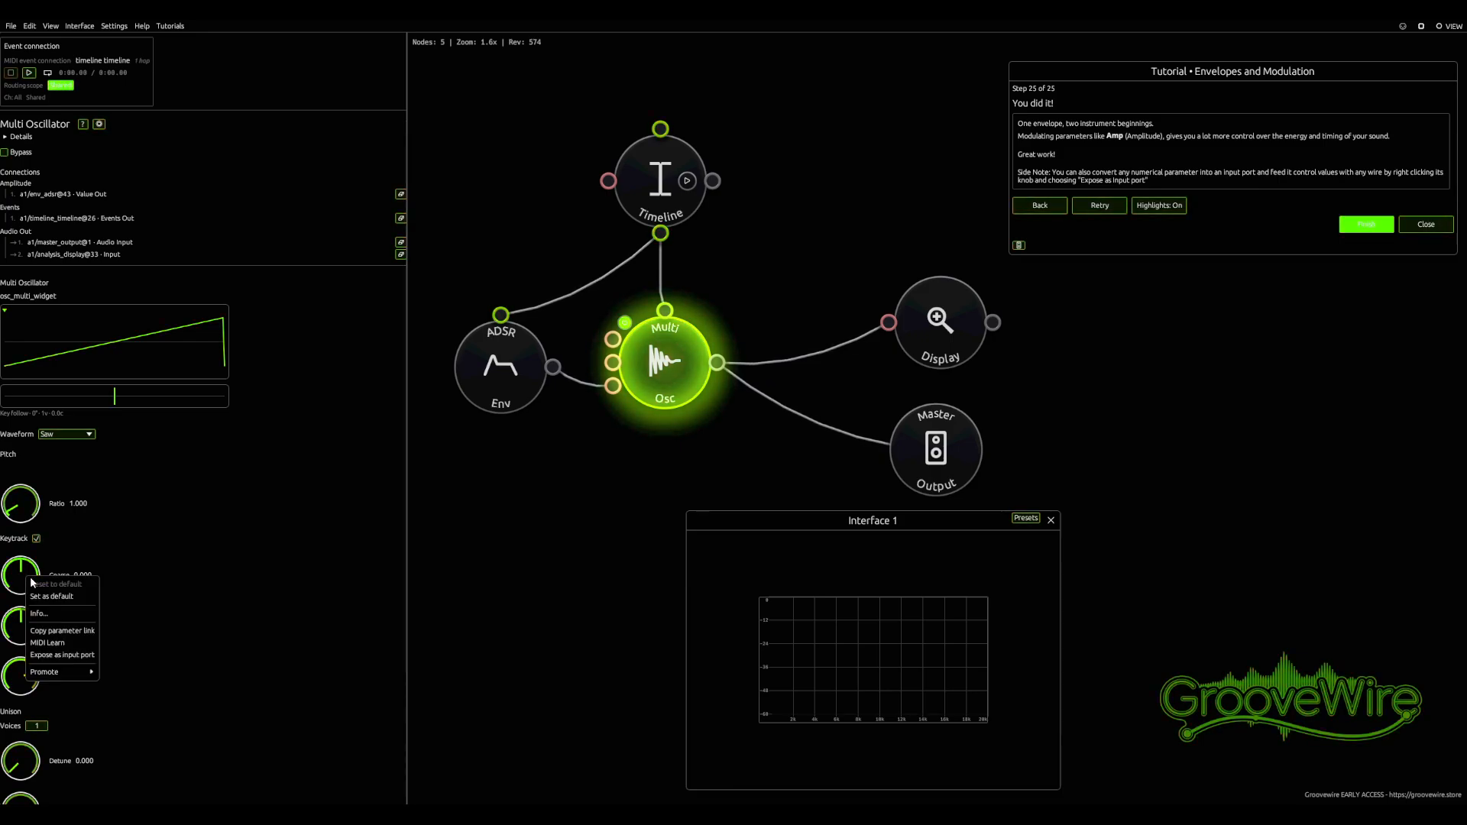
pyautogui.click(57, 656)
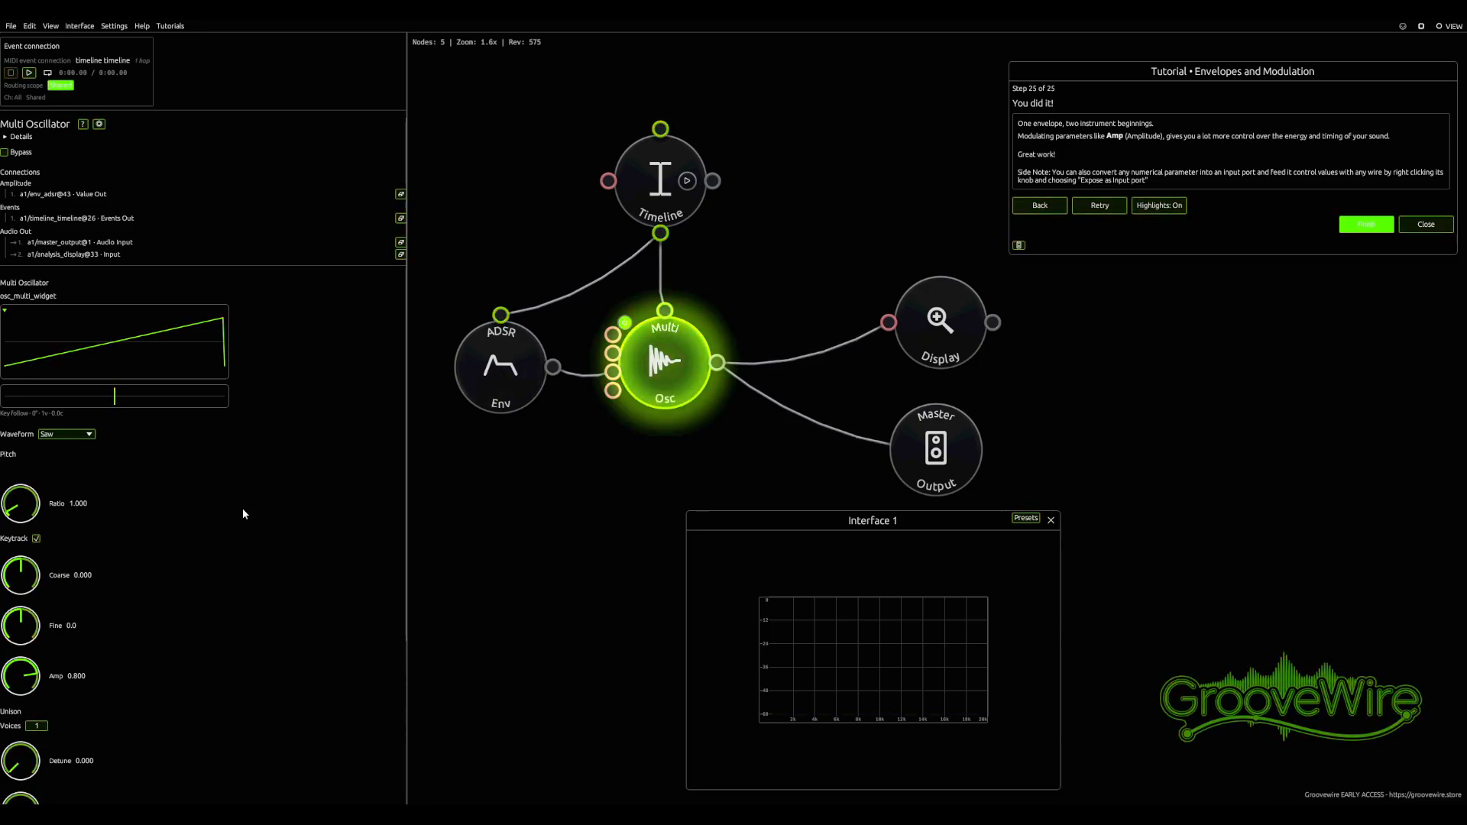
# Open the port actions for the oscillator's newly exposed input port
pyautogui.rightClick(612, 393)
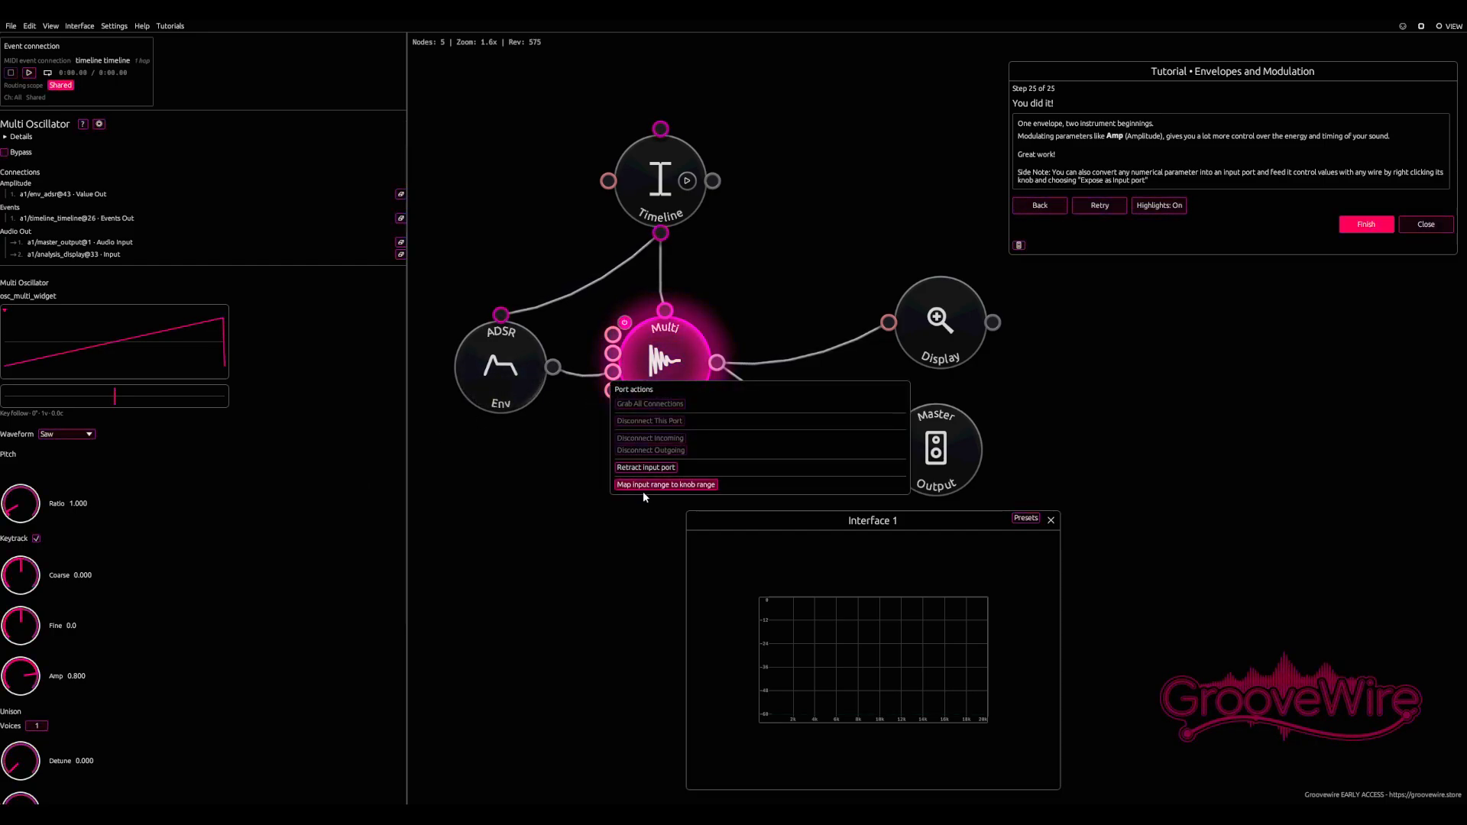